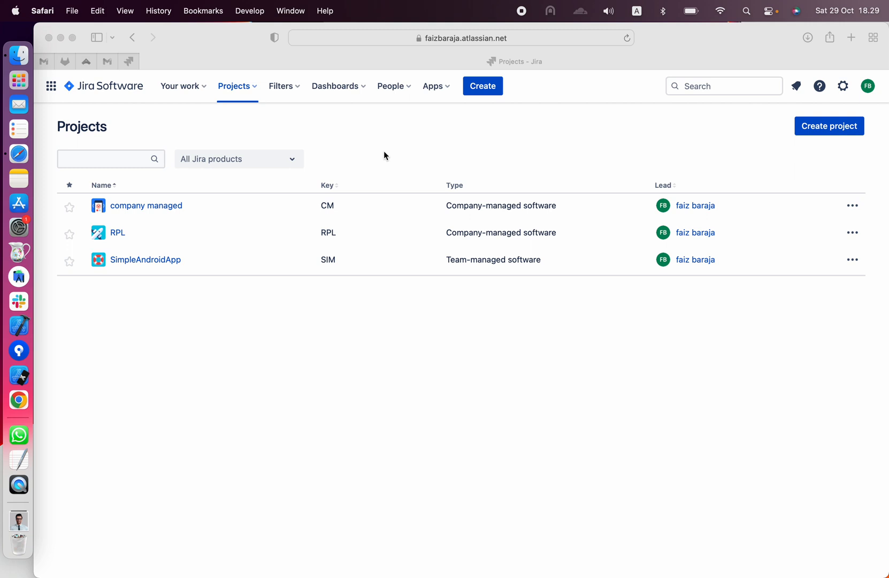
click(524, 42)
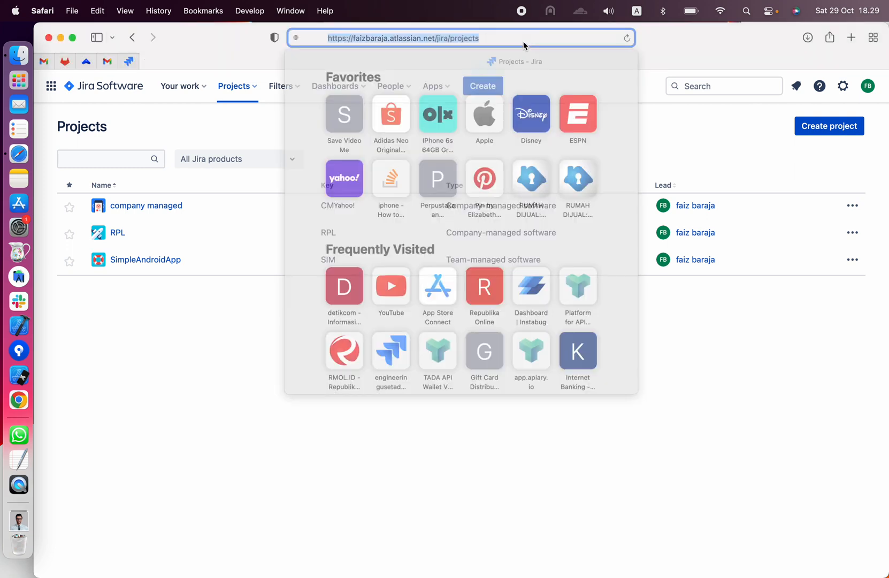
key(Right)
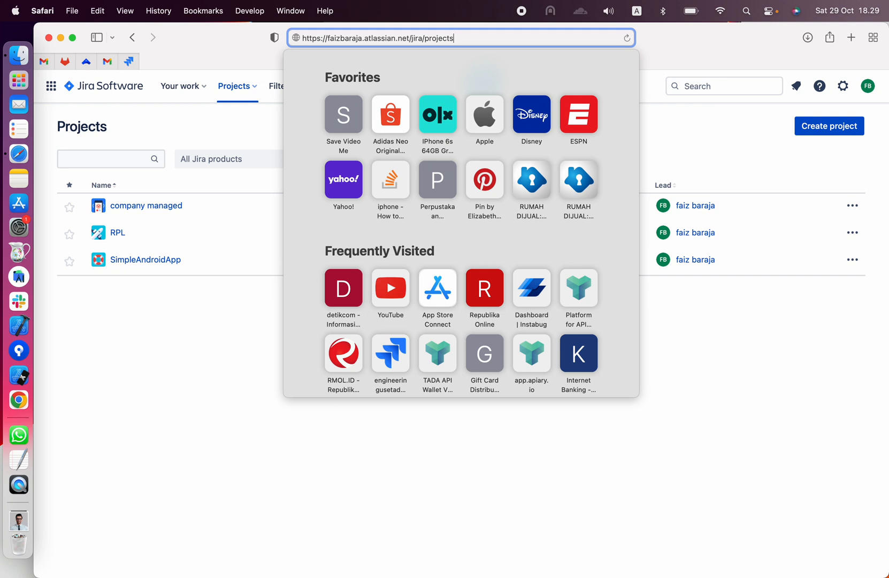
key(Escape)
click(418, 127)
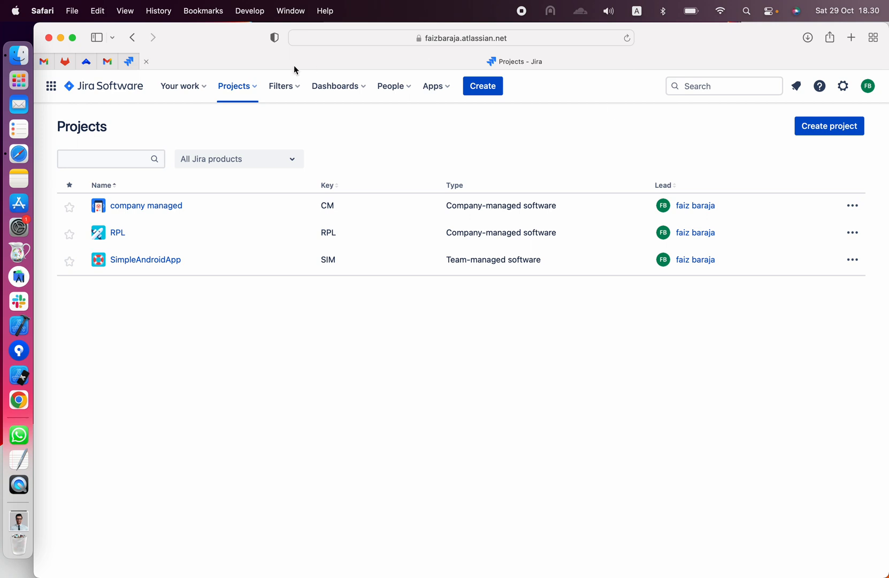
- Start a new project from the full projects list using the Scrum software development template
click(249, 85)
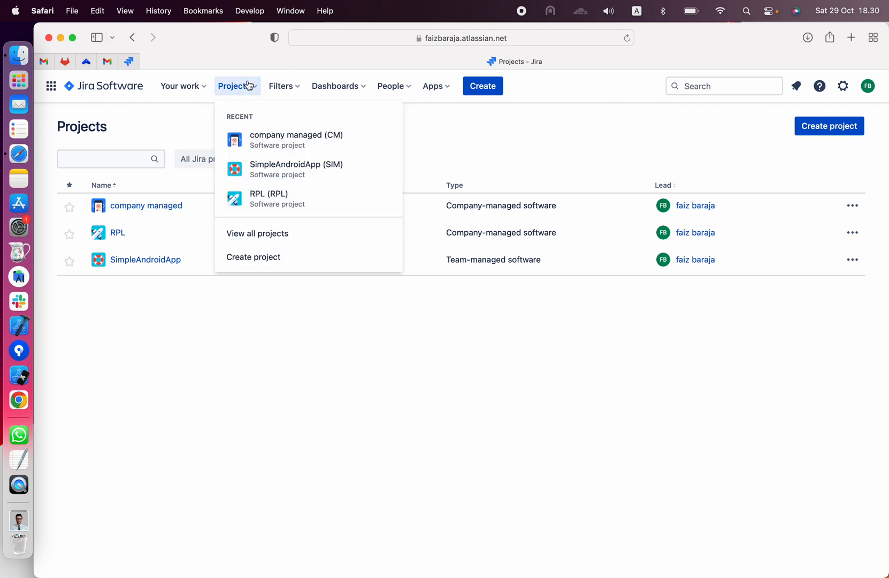
click(254, 233)
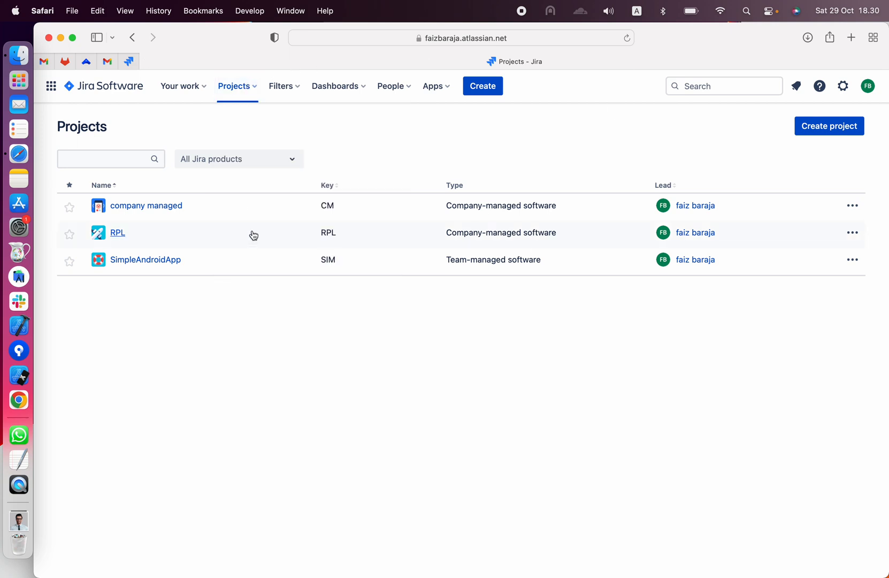
click(840, 133)
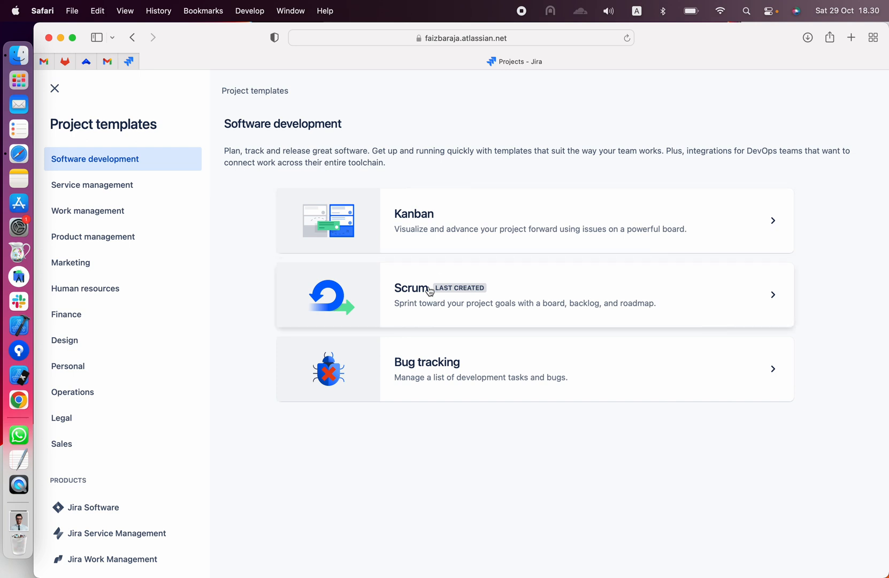
click(564, 293)
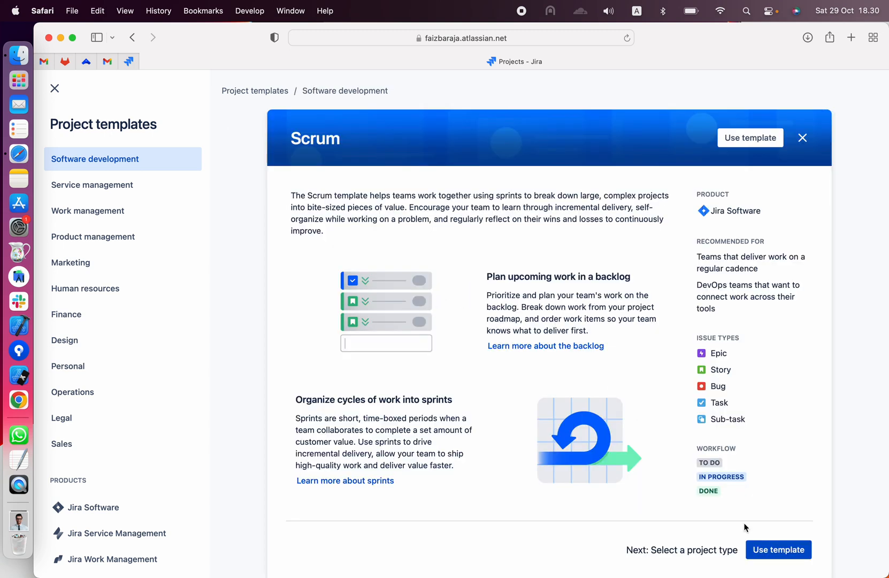
click(768, 551)
- Choose the company-managed project type and create the project with the name "Sample Project"
scroll(670, 453, down, 10)
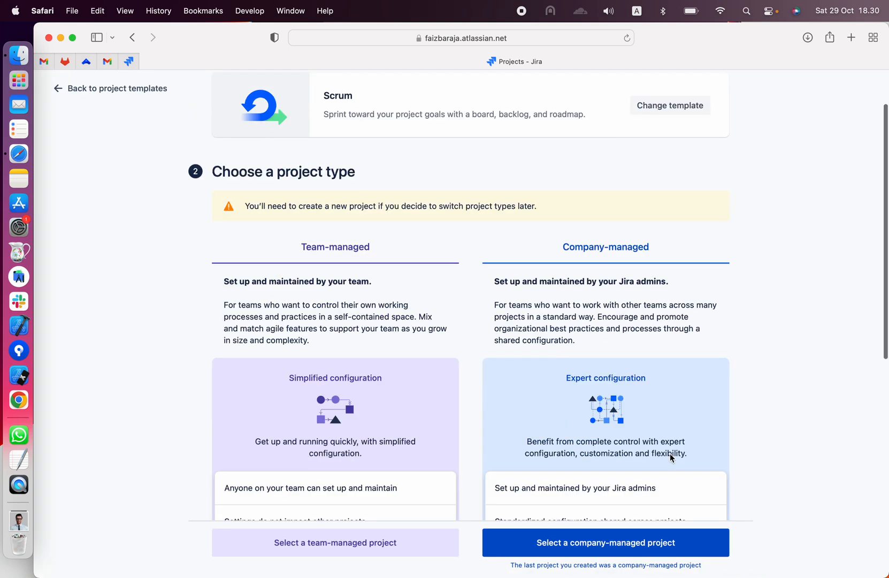
scroll(670, 453, down, 3)
click(666, 548)
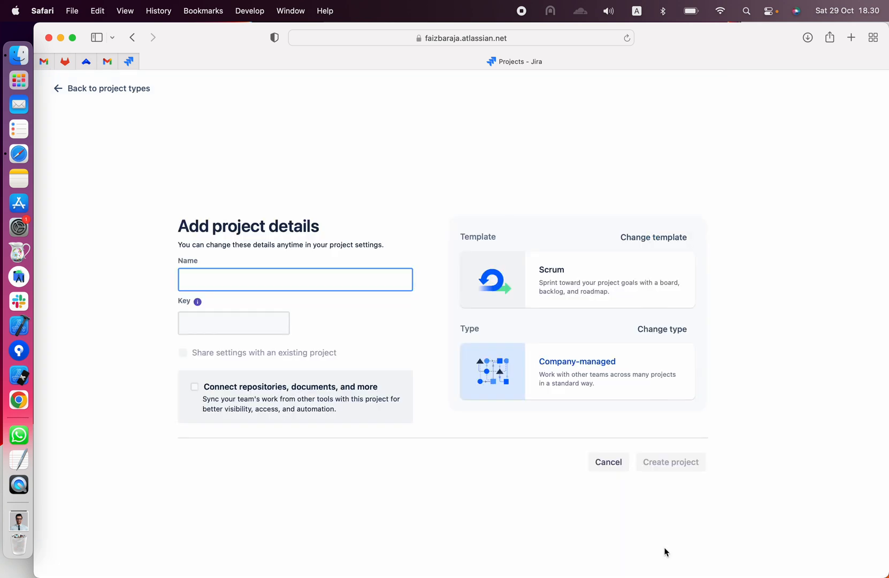
text(Sample )
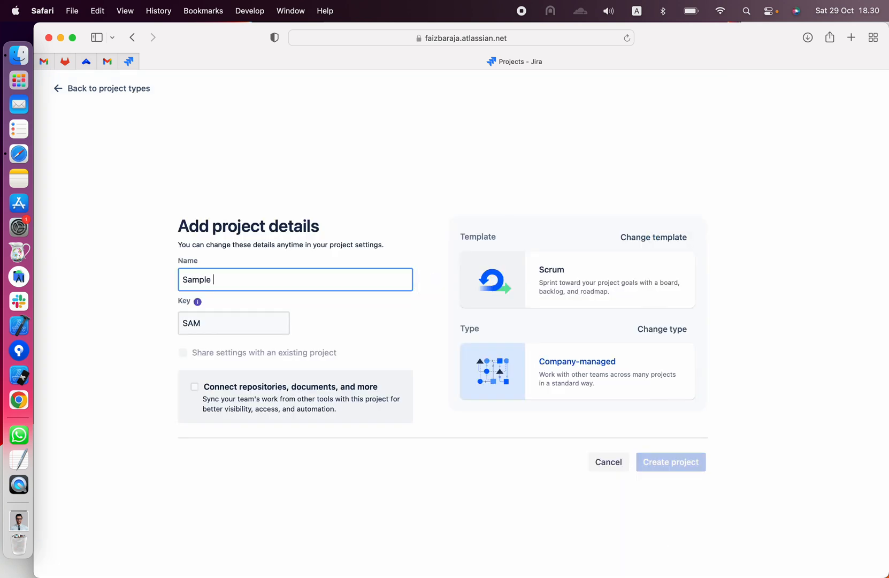
text(Project)
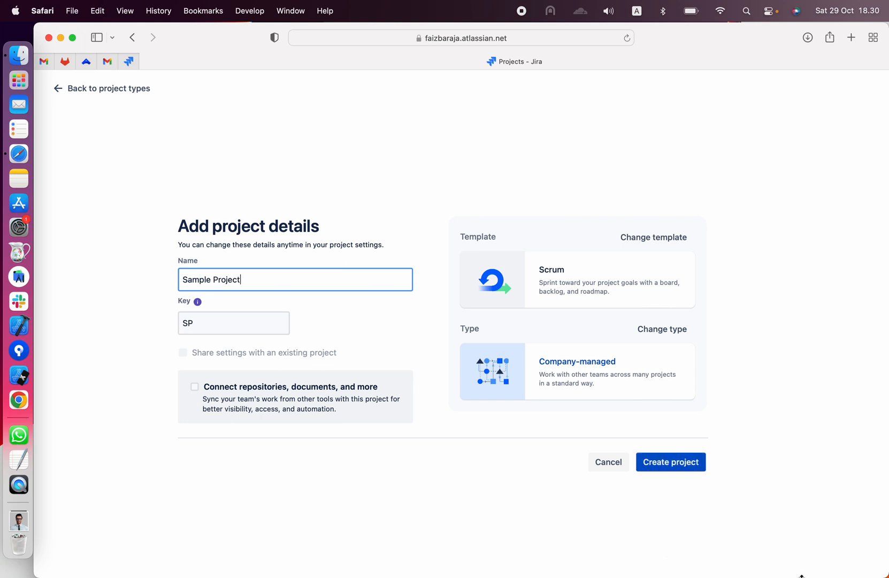
click(690, 465)
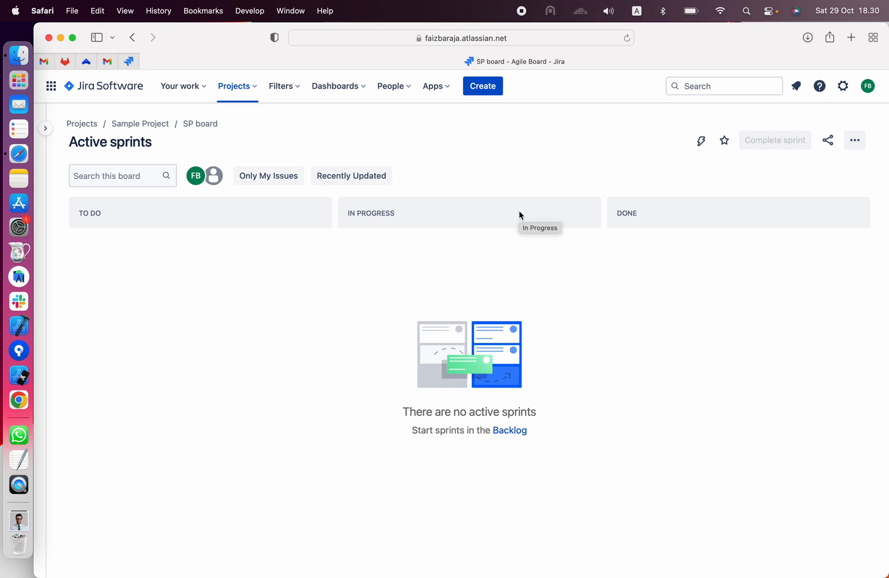
- Open the Sample Project backlog and add a story titled "Intialize project"
click(48, 131)
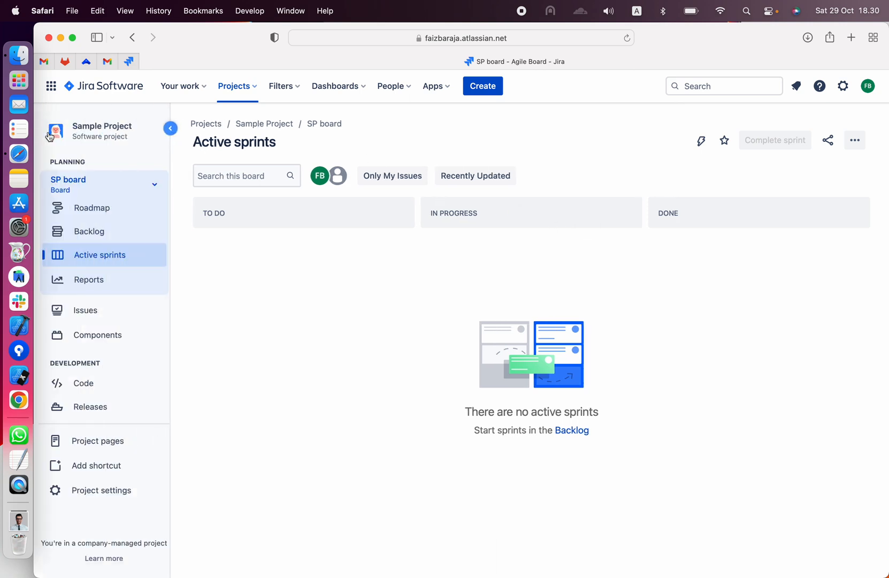
click(107, 230)
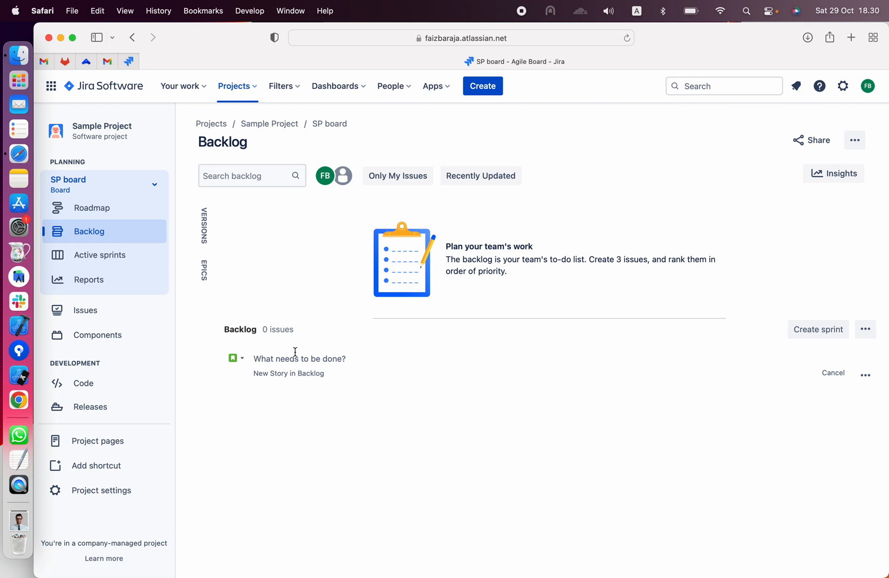
text(Intial)
key(BackSpace)
text(ize project)
key(Return)
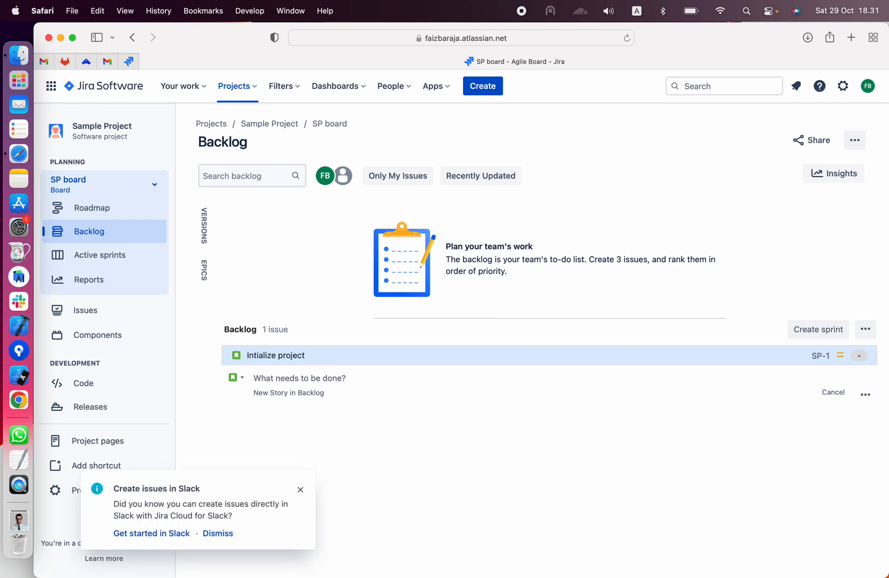
- Add a second backlog story titled with the project lead's name followed by "Detail Page"
text(Up)
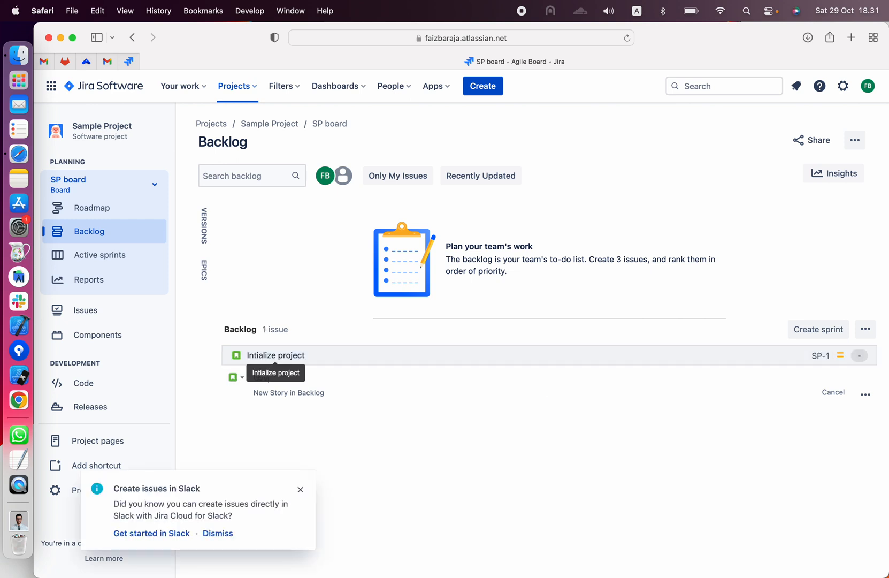
text(e)
key(BackSpace)
key(BackSpace)
key(BackSpace)
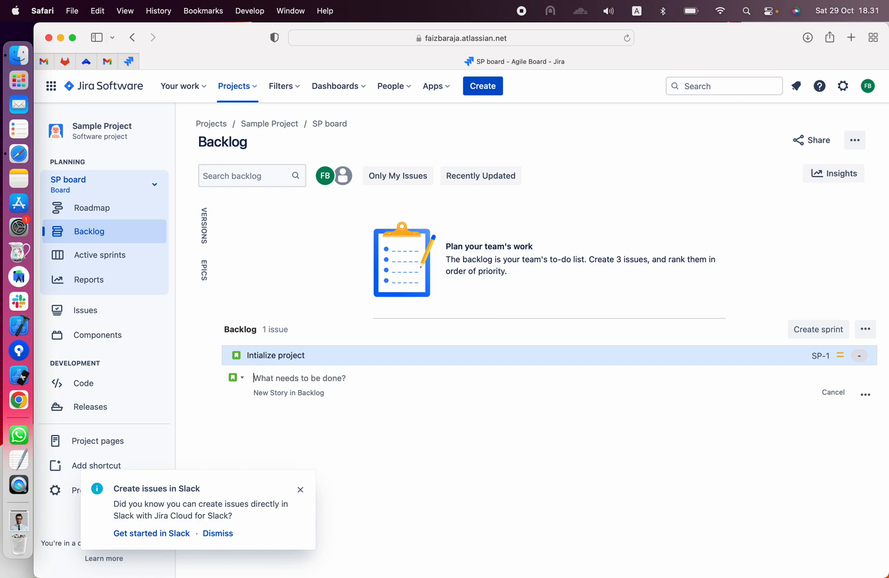
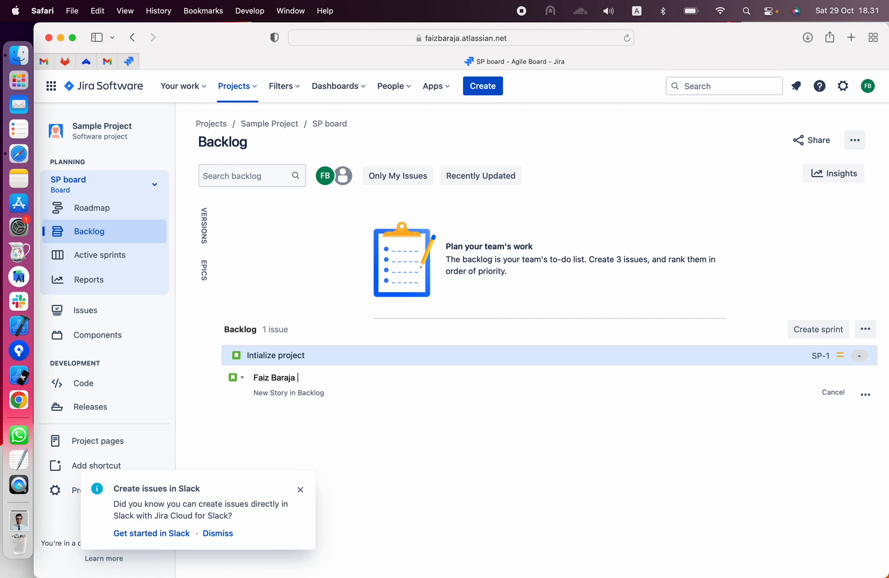
text(Detail Page)
key(Return)
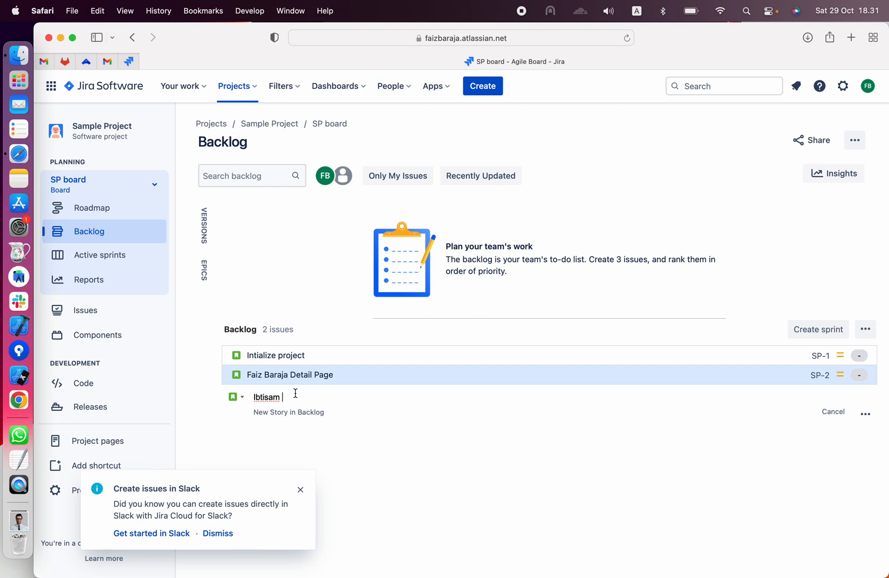
- Add a third backlog story titled with another person's full name followed by "Detail Page"
key(Return)
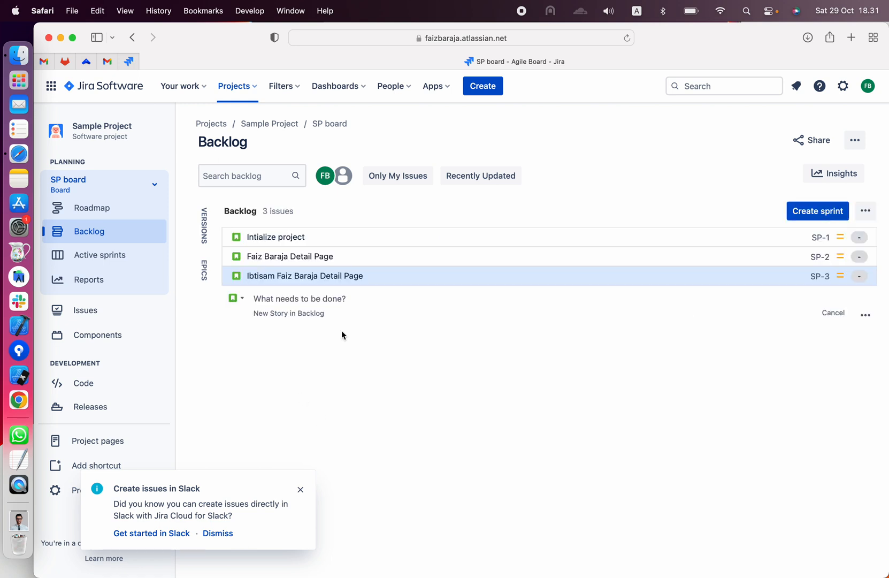
- Give the "Intialize project" story the description "Create empty project and push to develop branch" and save it
click(370, 237)
scroll(731, 407, down, 5)
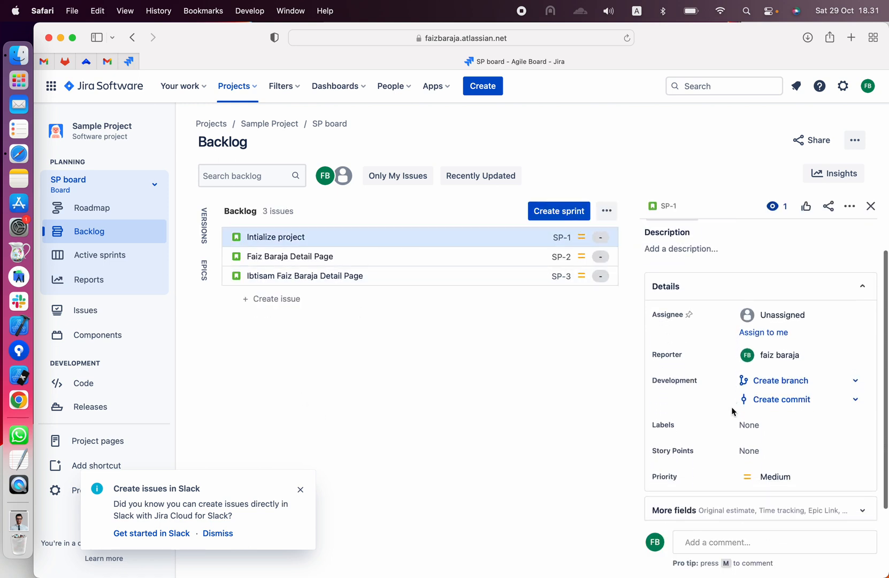
scroll(731, 406, up, 4)
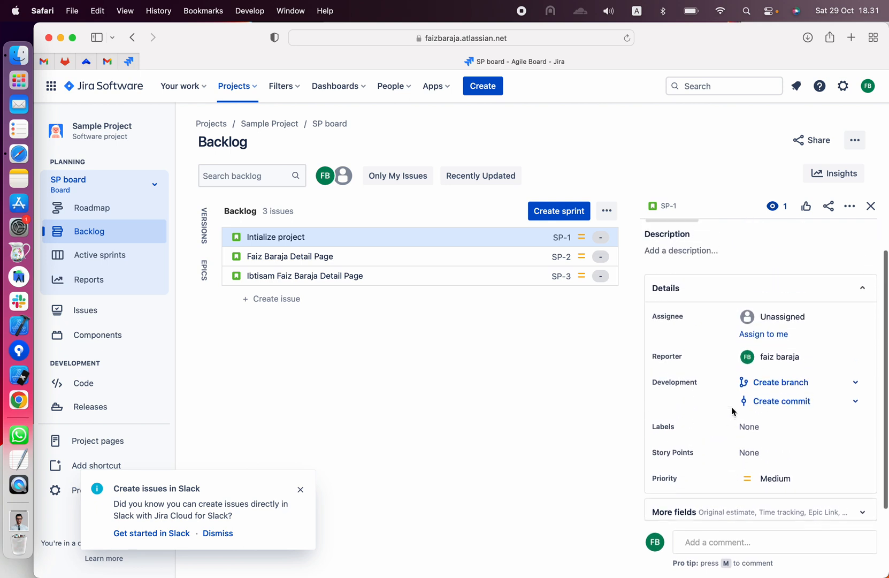
scroll(732, 411, up, 1)
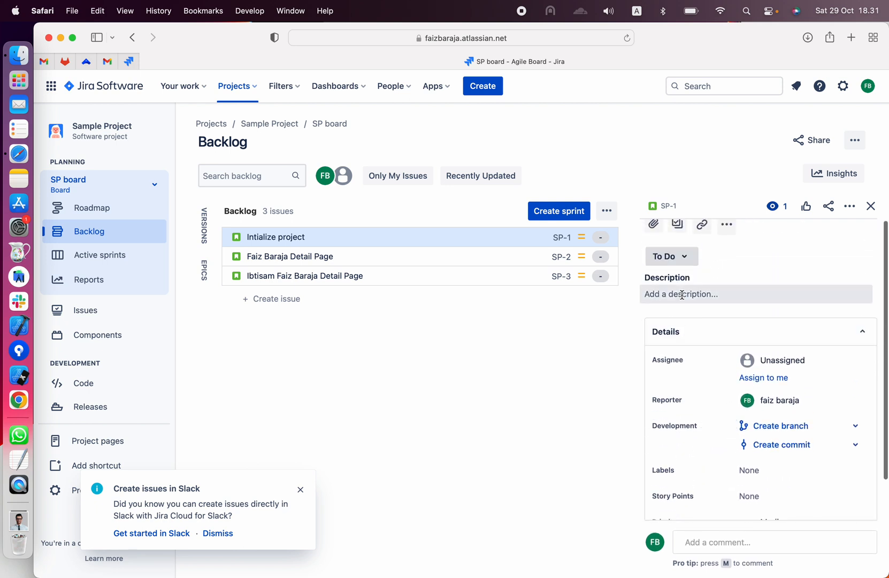
click(706, 292)
text(C)
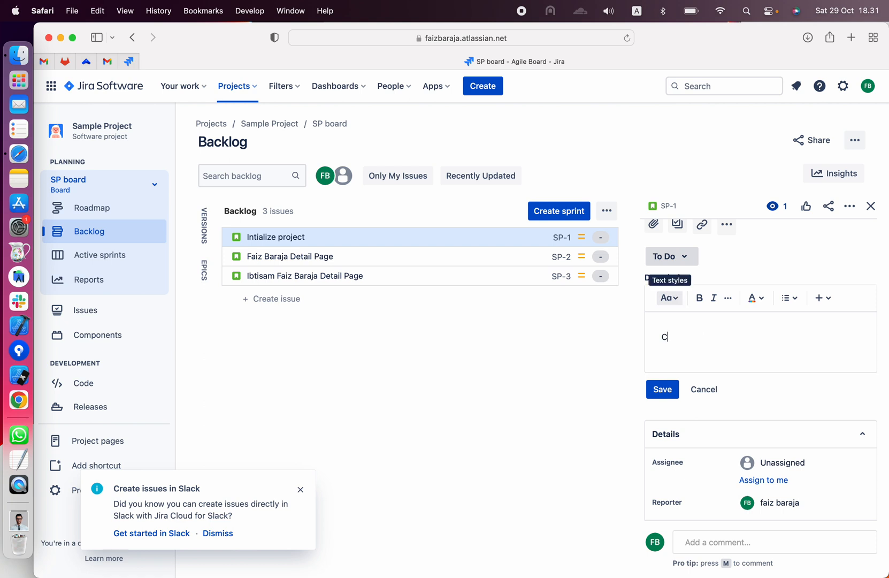
text(reate empty)
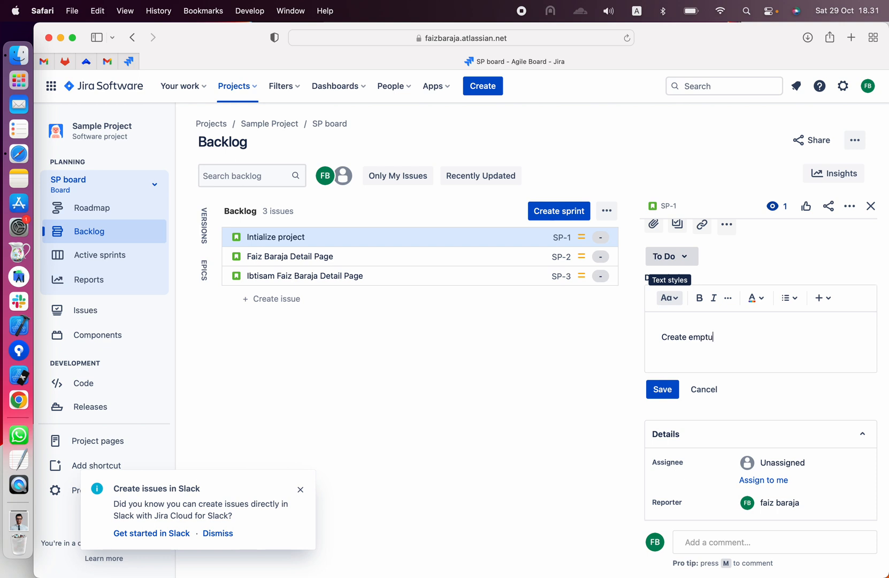
key(BackSpace)
text(y project and push to develop bran)
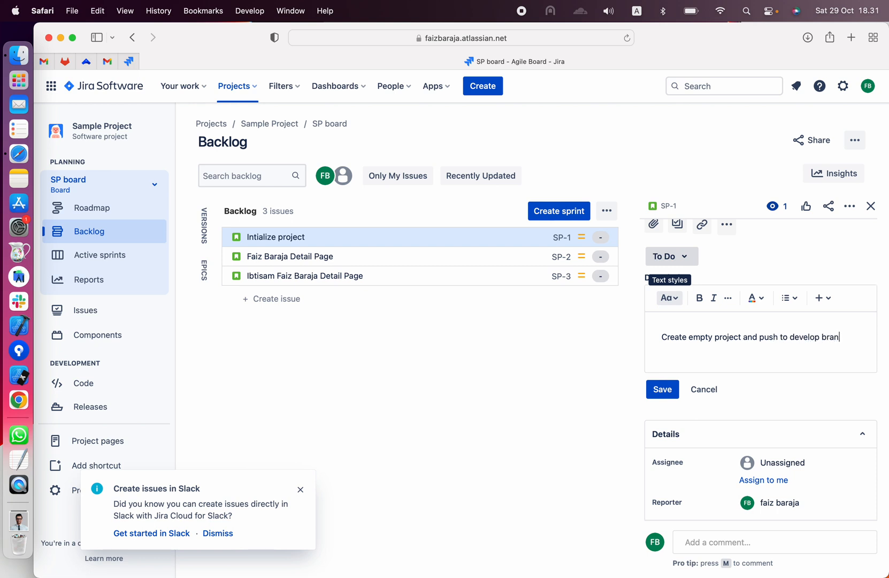
text(ch)
click(662, 389)
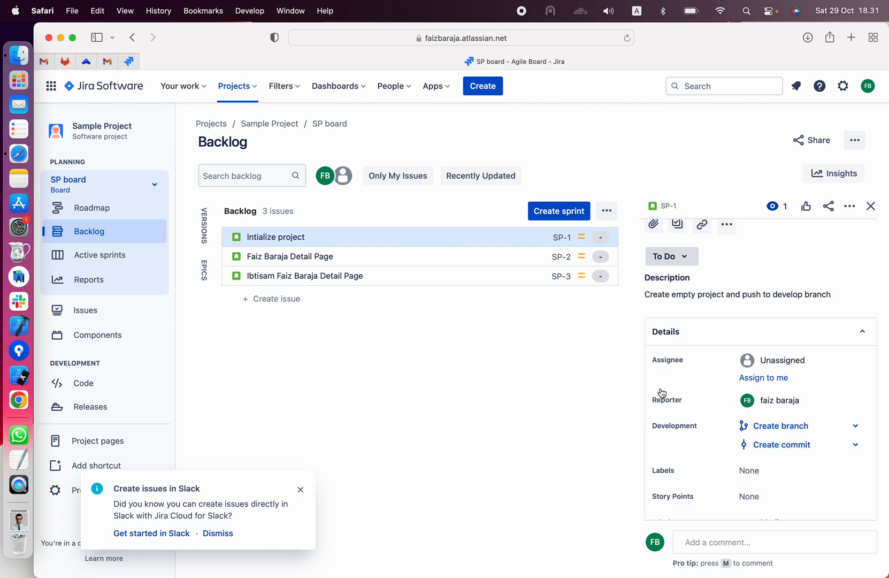
- Assign the "Intialize project" story to yourself and set its story points to 2
click(786, 378)
scroll(780, 376, down, 3)
scroll(780, 377, down, 2)
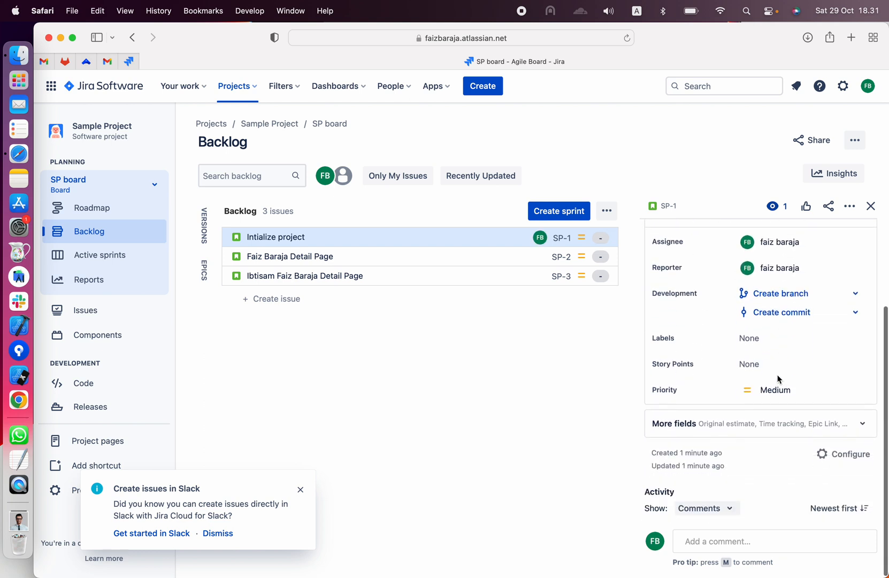
click(752, 365)
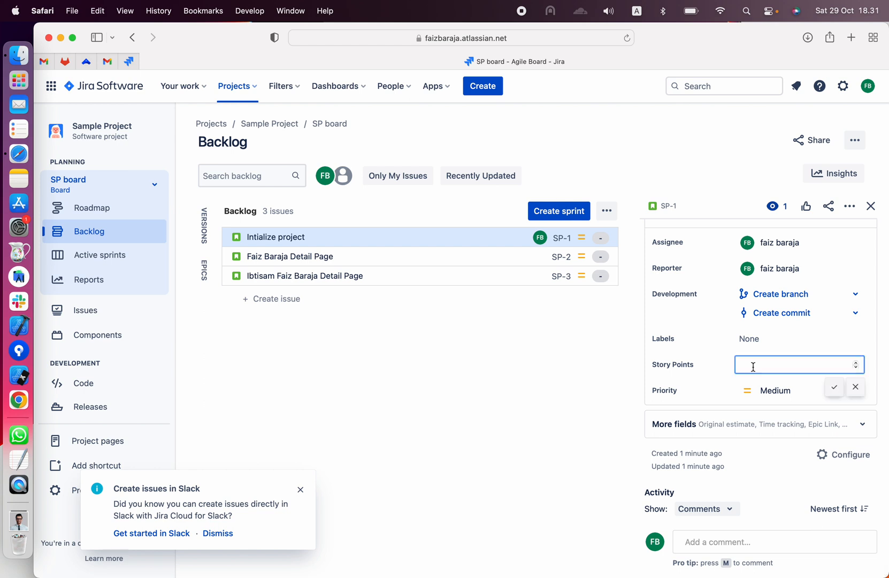
text(2)
click(834, 388)
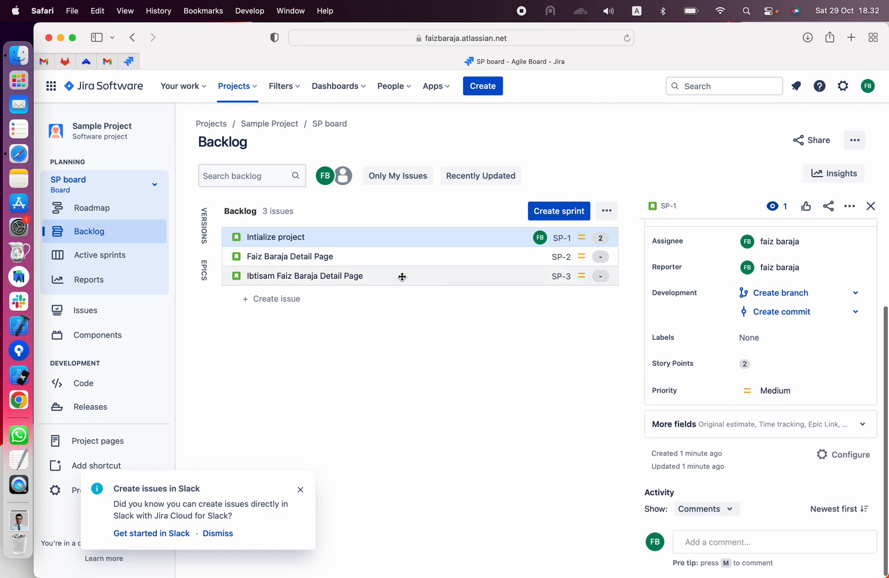
- Assign story SP-2 to yourself and save the description "User Detail page for" followed by the person's name
click(416, 259)
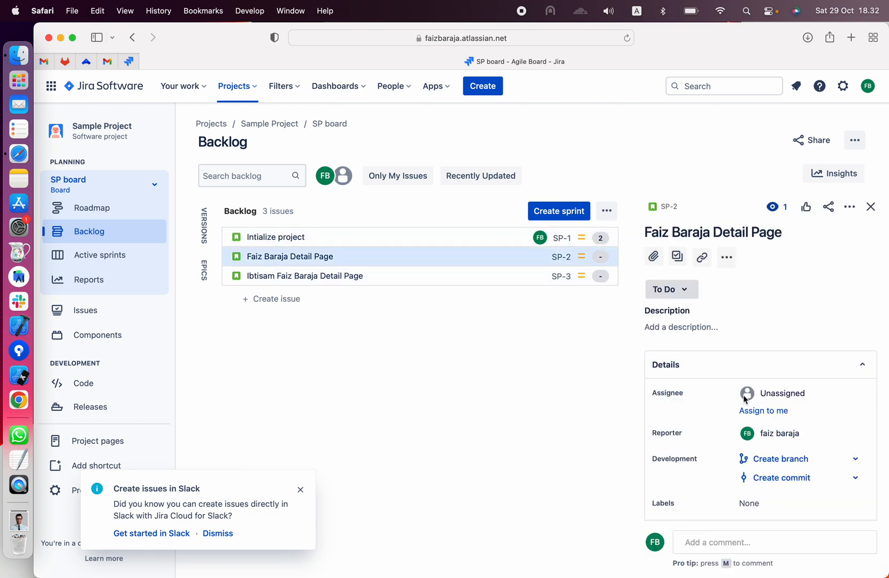
click(748, 411)
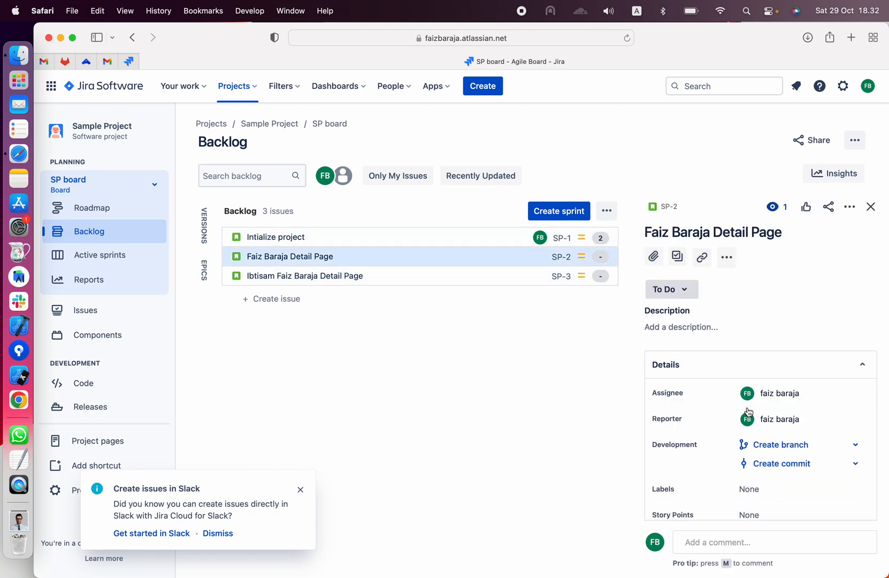
click(677, 328)
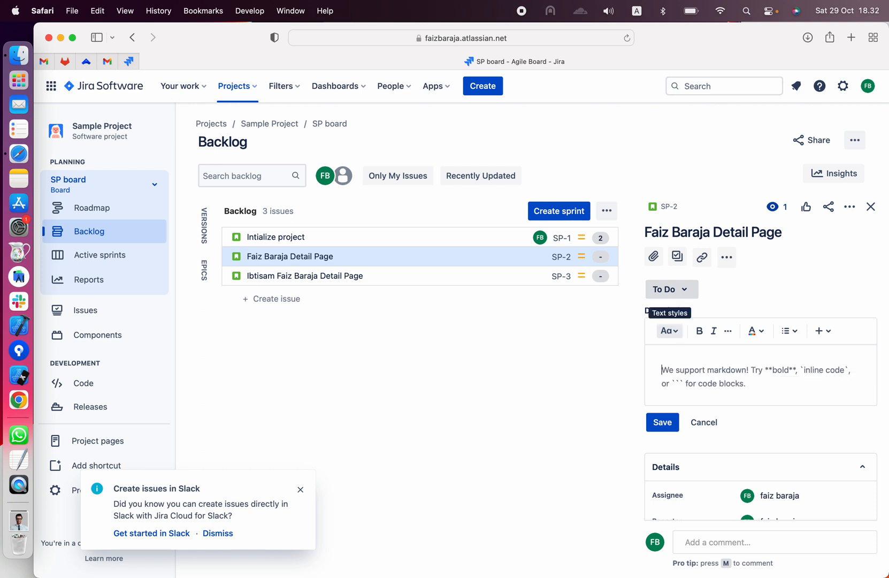
text(User Det)
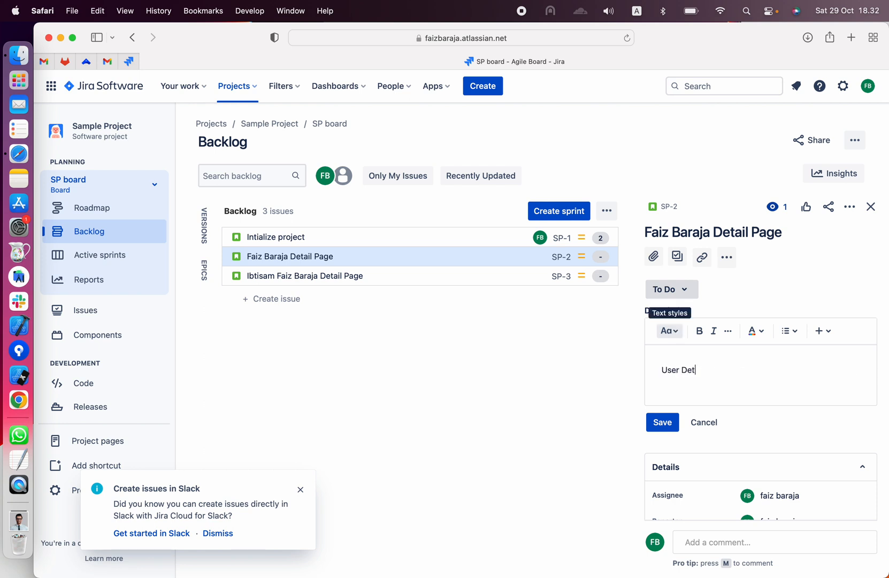
key(super+a)
key(super+c)
click(668, 421)
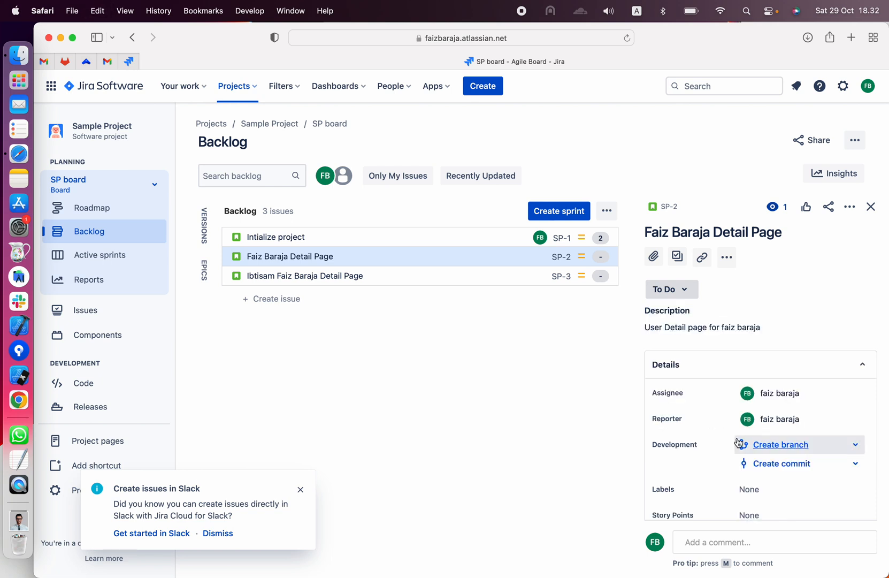
- Set the story points of story SP-2 to 3 and save the value
scroll(739, 443, down, 5)
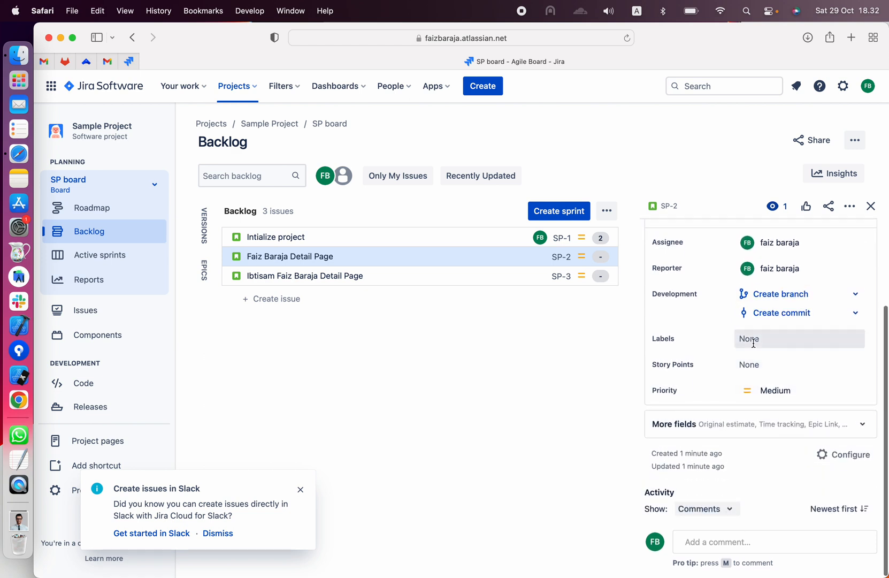
click(751, 364)
text(2)
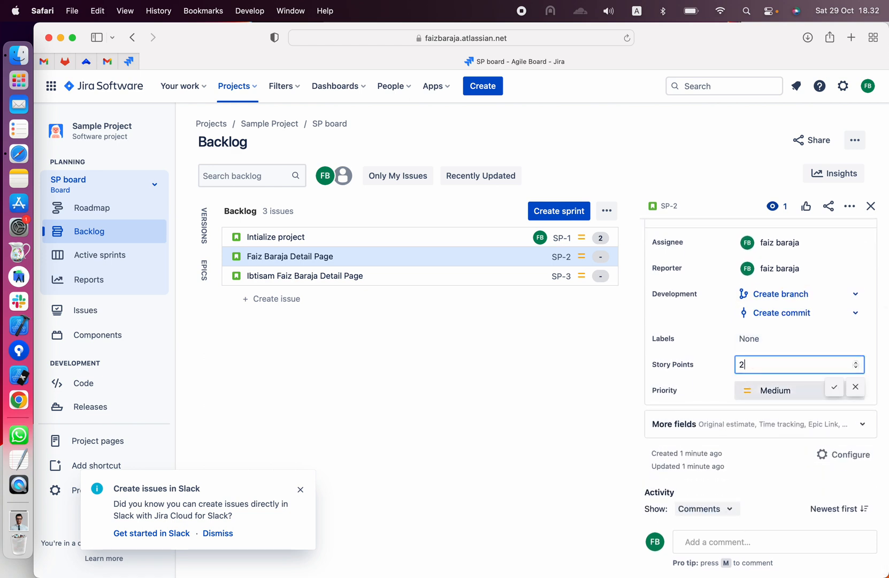
key(BackSpace)
text(3)
click(834, 387)
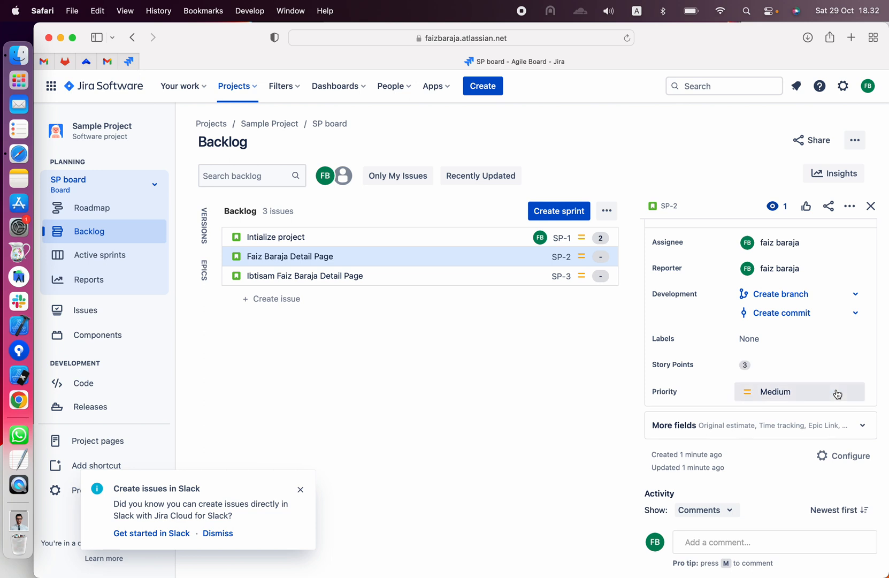
scroll(778, 400, down, 1)
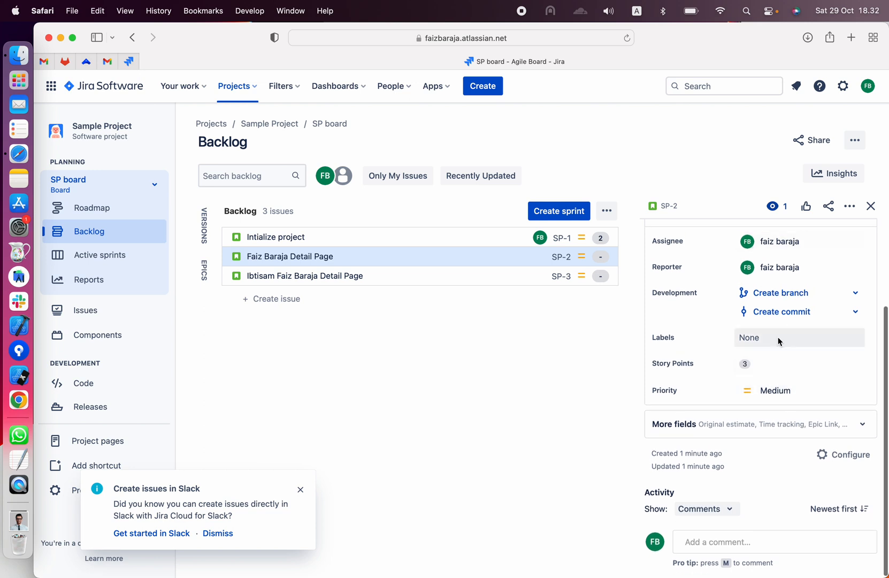
scroll(770, 338, up, 5)
- Assign story SP-3 to yourself and fill in the description "User Detail page for" followed by the full name from the story's title
click(527, 277)
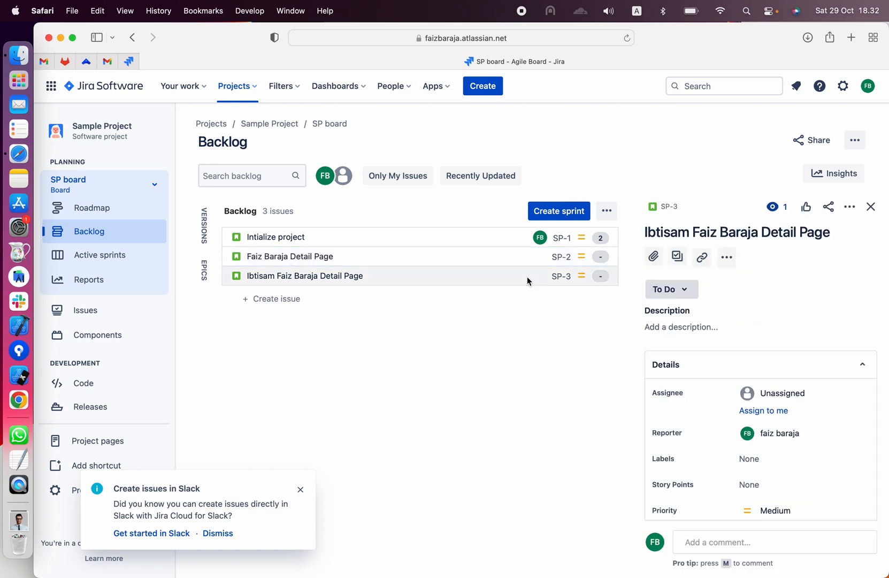
click(759, 412)
click(707, 329)
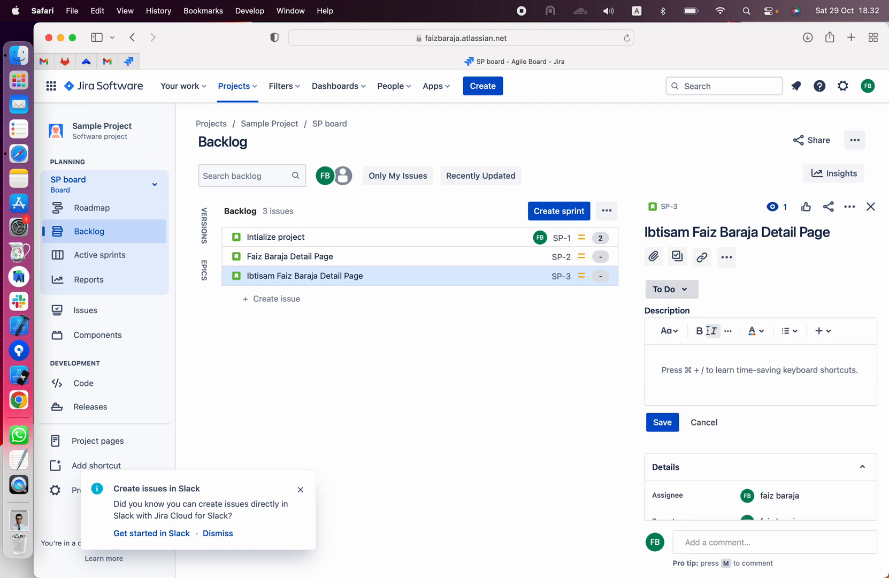
key(super+v)
key(alt+shift+Right)
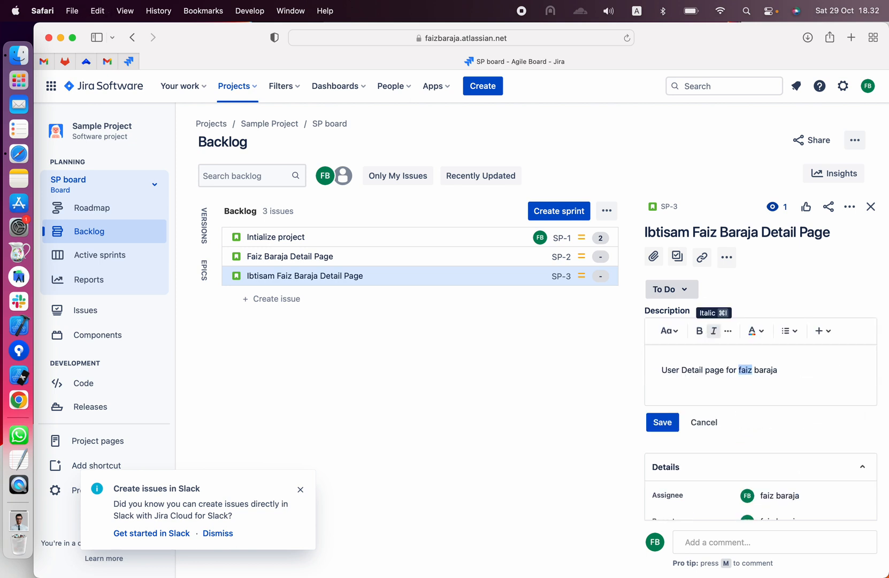
key(Left)
text(ibtisam)
- Set the story points of SP-3 to 3 and save its description
scroll(761, 359, down, 5)
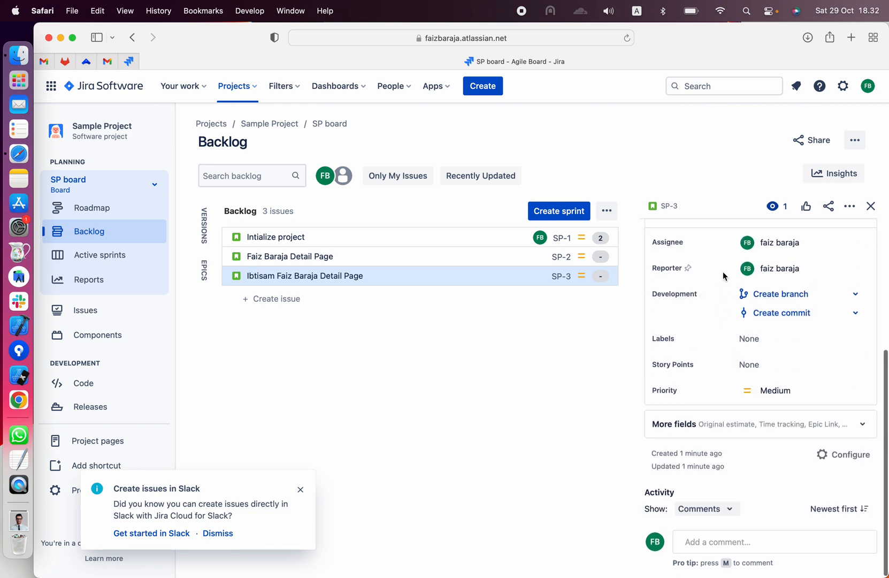
click(749, 364)
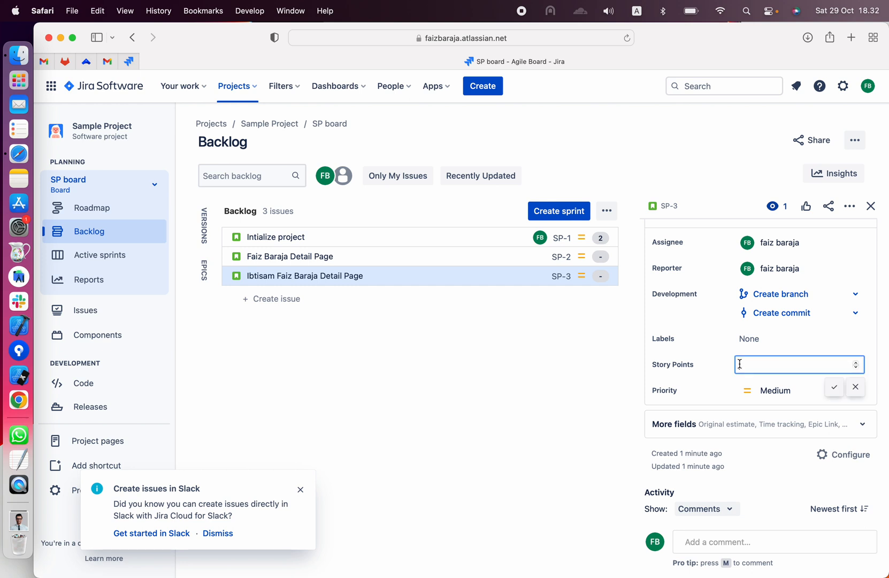
text(3)
click(834, 387)
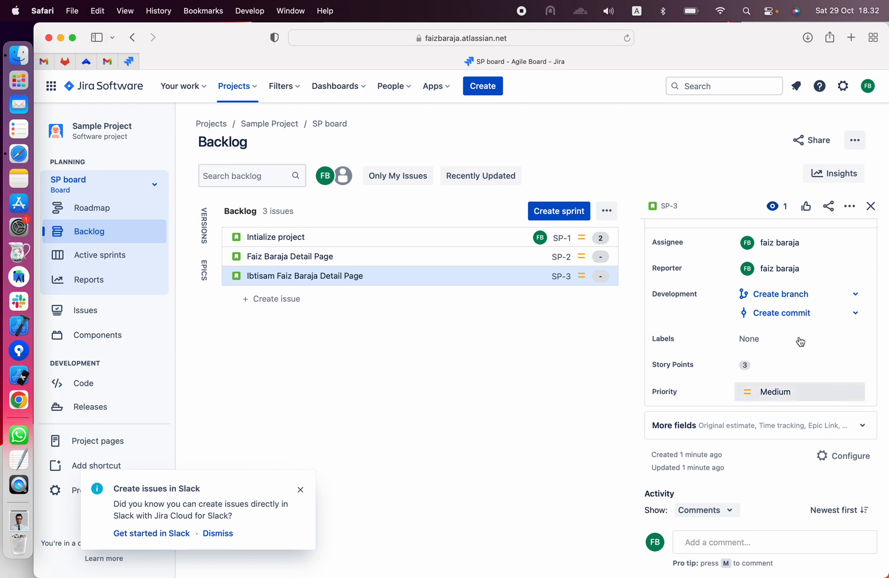
scroll(747, 299, up, 5)
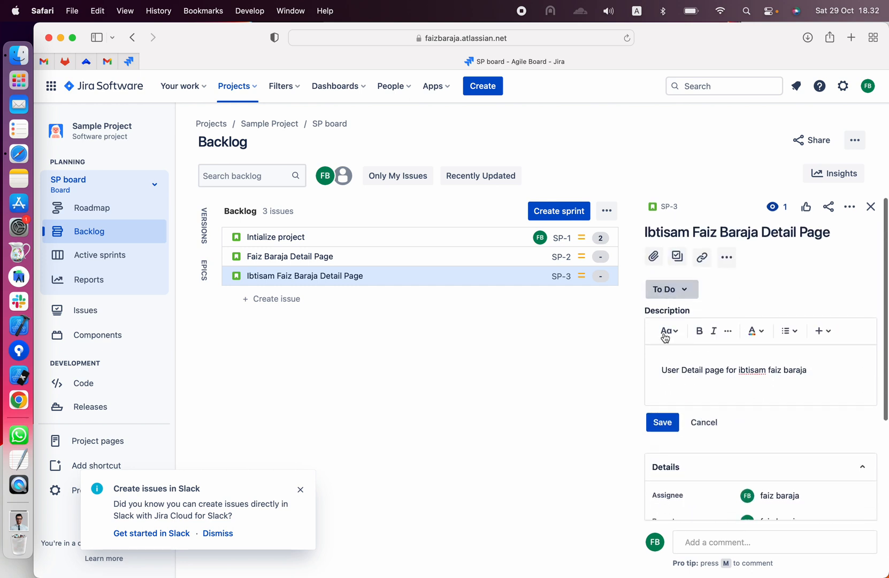
click(666, 422)
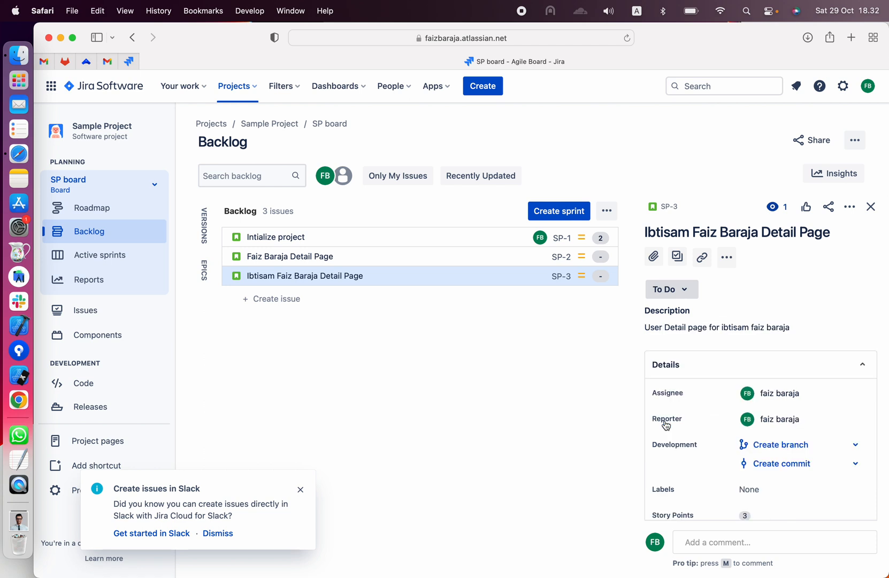
- Create a sprint in the reloaded backlog and move stories SP-1, SP-2 and SP-3 into it in that order
key(super+r)
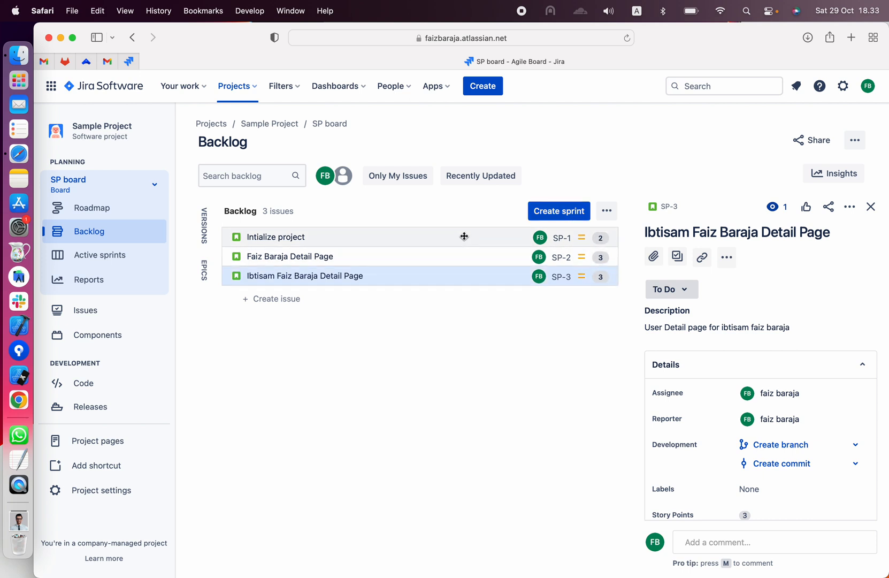
click(555, 216)
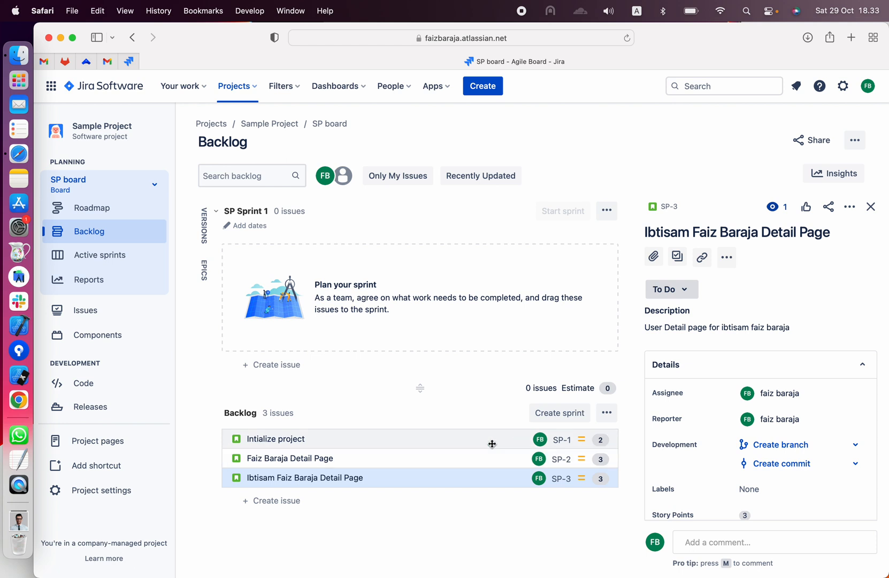
click(435, 484)
click(384, 443)
drag(383, 443, 397, 269)
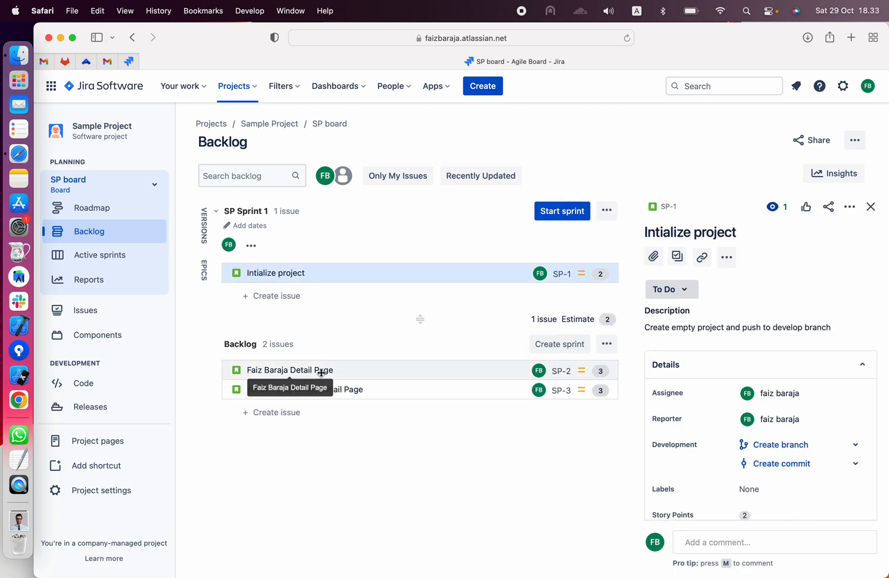
drag(321, 373, 319, 288)
drag(298, 389, 303, 315)
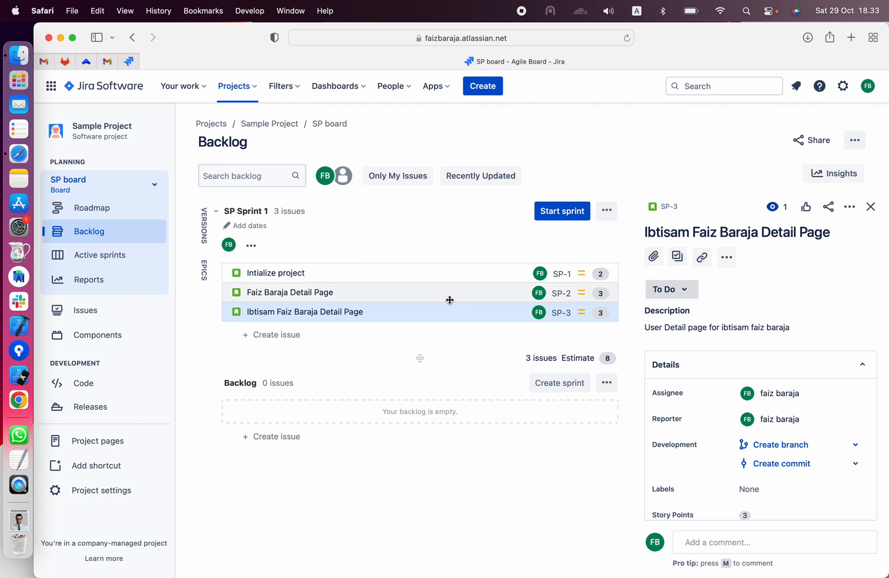
- Start SP Sprint 1 with a duration of 2 weeks
click(559, 211)
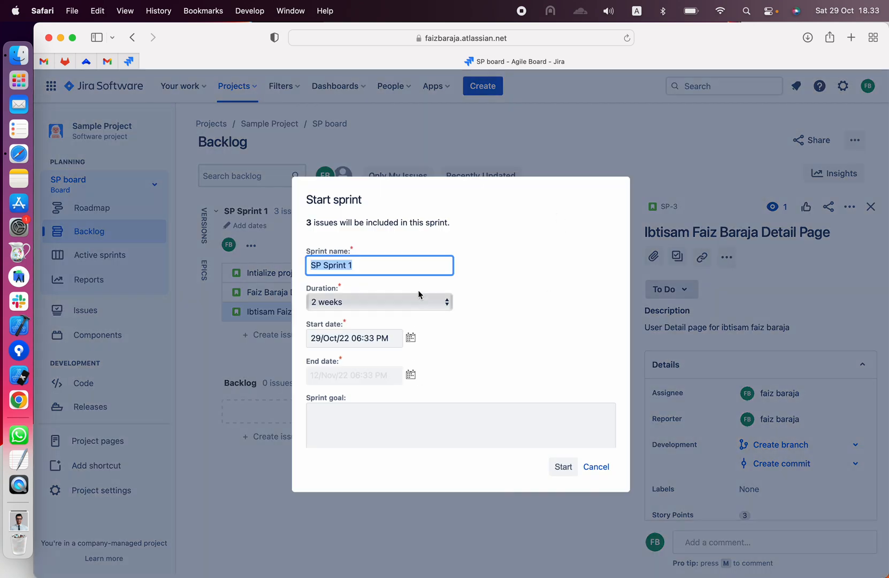
click(562, 470)
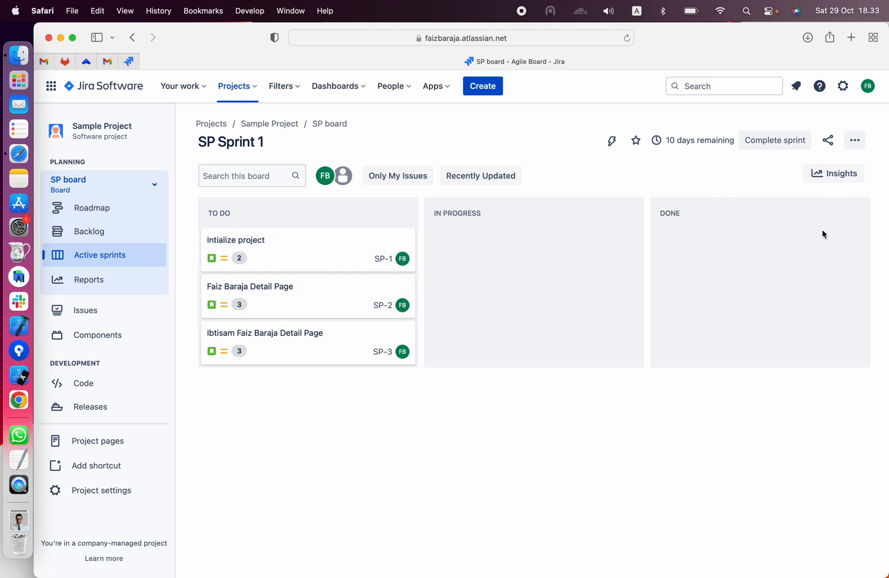
- Look over the general and filter settings of the SP board and return to the active sprint
click(854, 140)
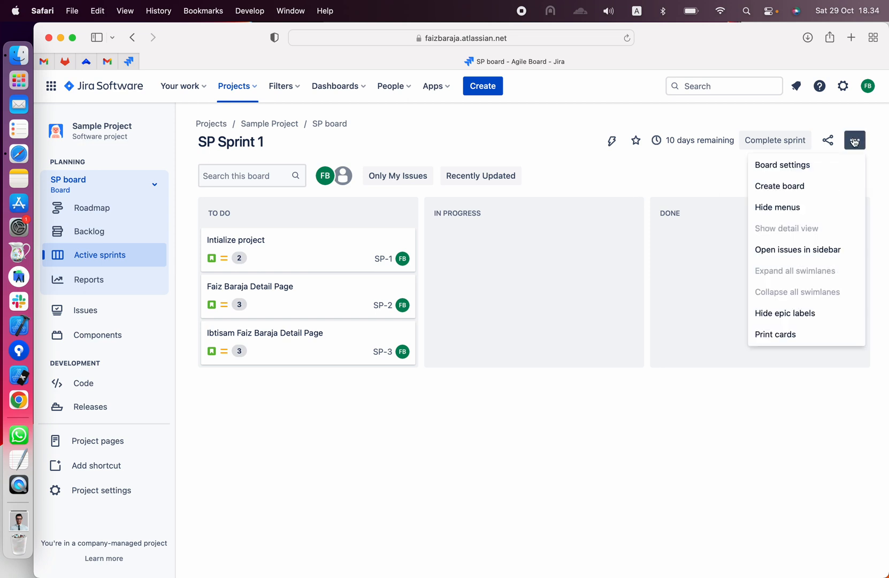
click(800, 170)
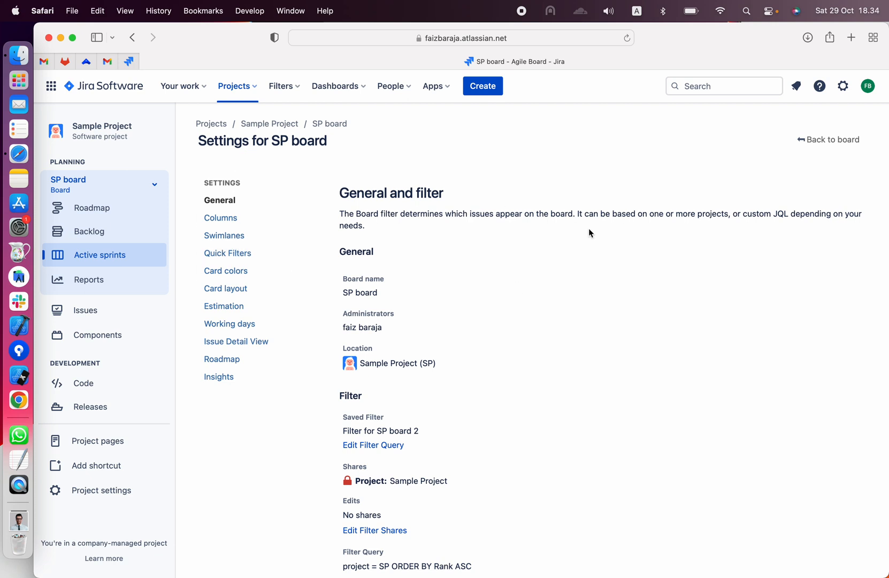
click(805, 145)
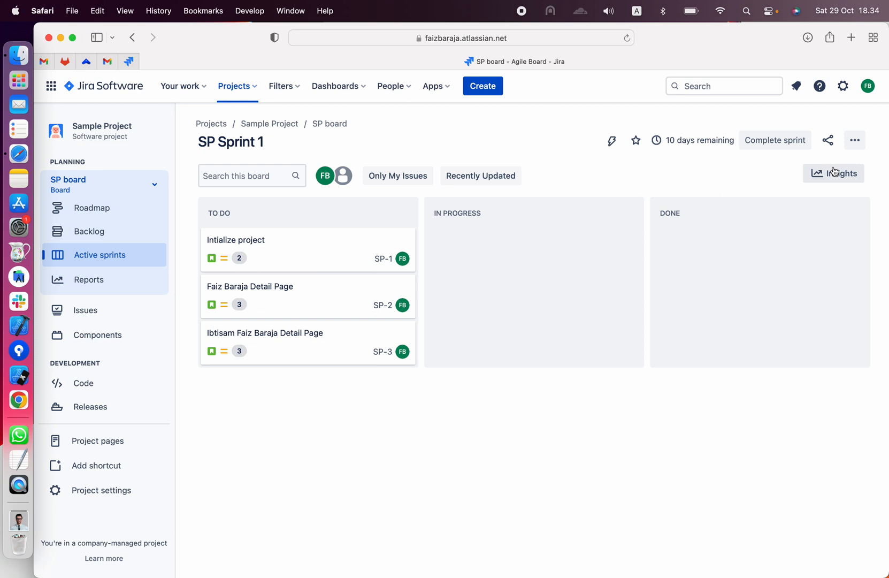
- Examine the Scrum and Kanban options offered for creating another board, without creating one
click(850, 145)
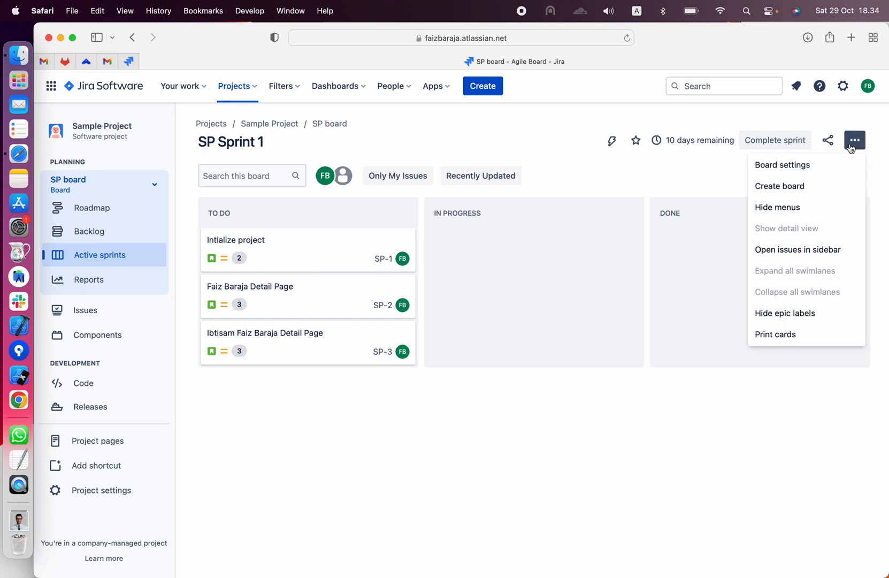
click(829, 188)
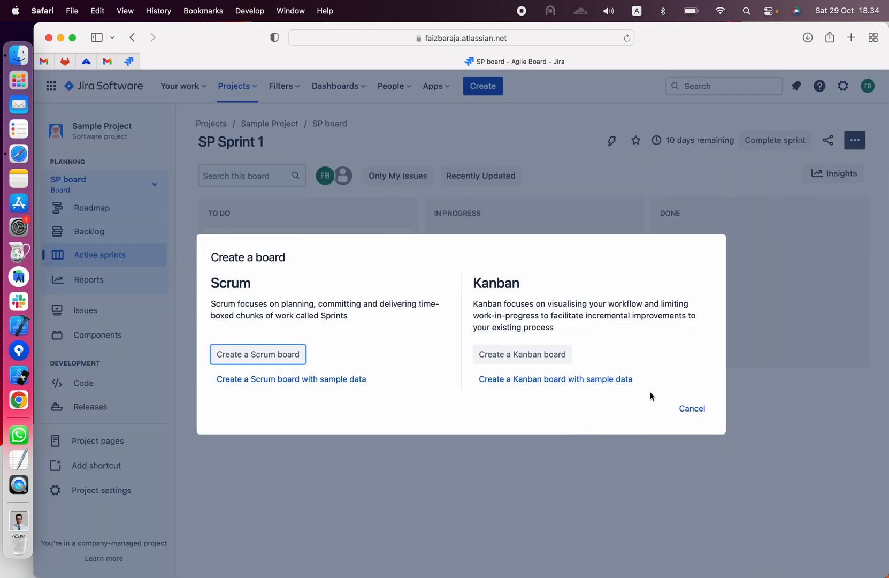
click(696, 408)
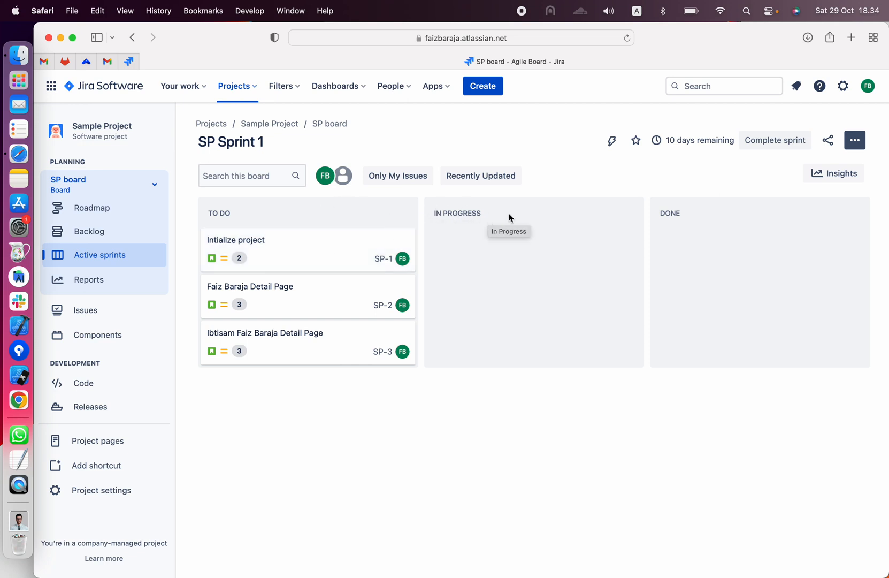
click(855, 142)
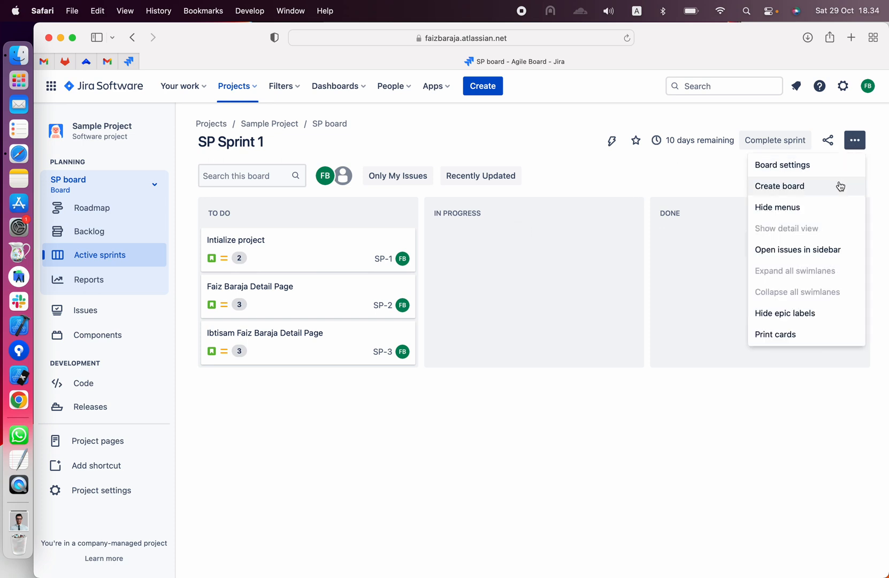
click(854, 140)
click(854, 141)
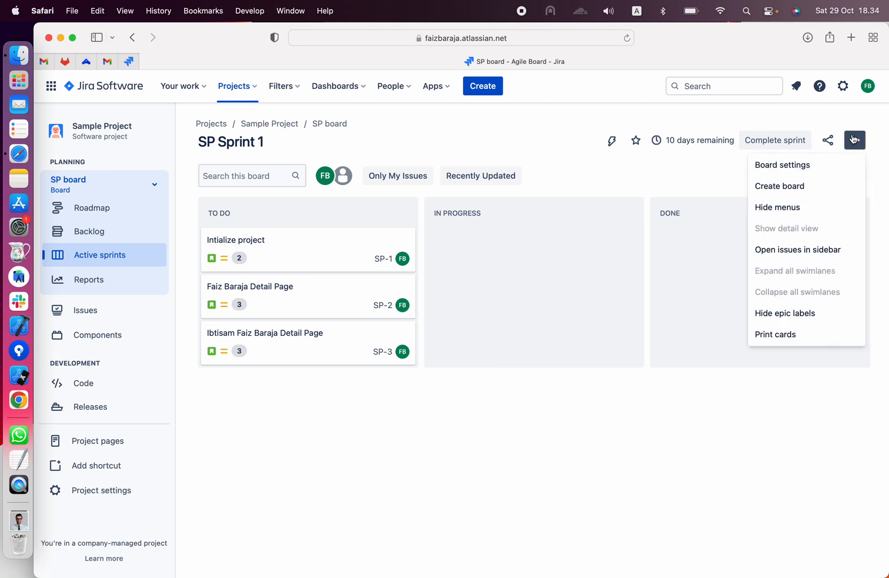
click(825, 186)
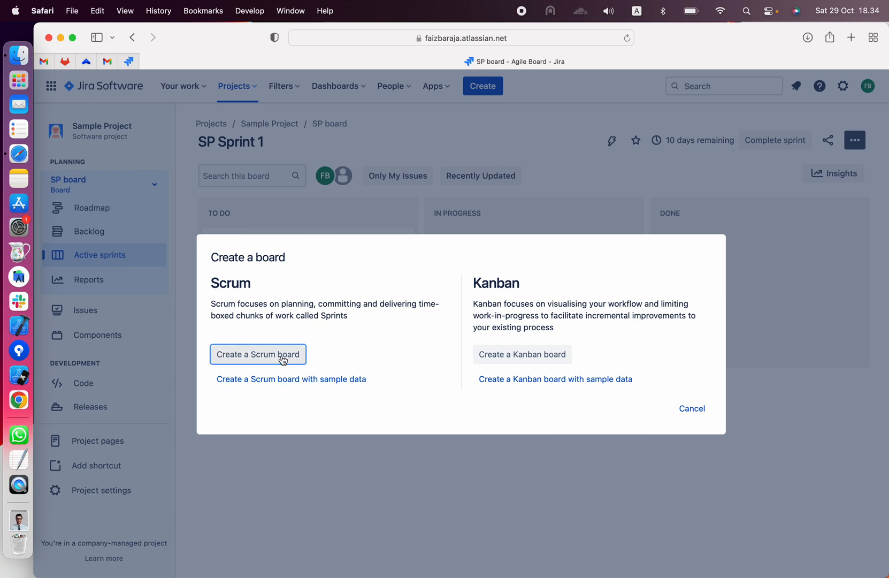
click(704, 408)
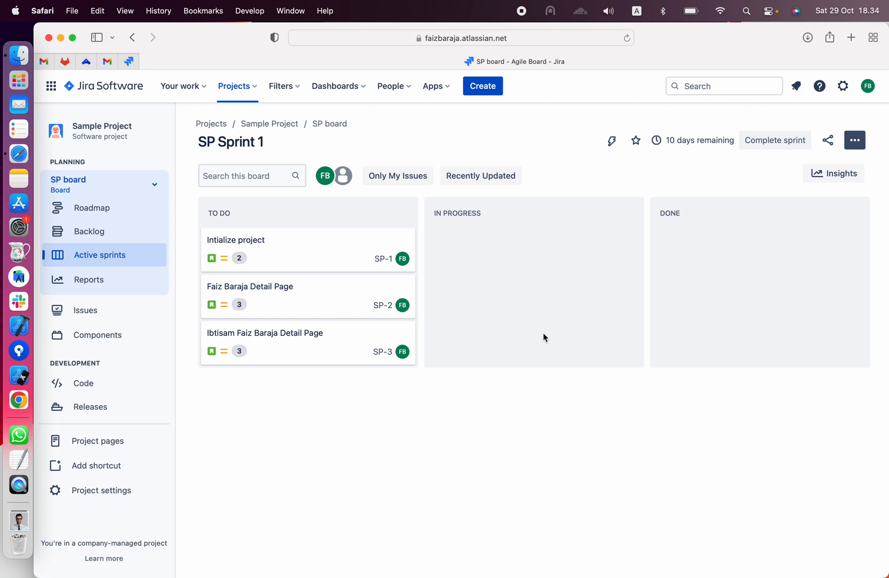
- Move stories SP-1, SP-2 and SP-3 from To Do to In Progress on the sprint board
drag(308, 244, 484, 241)
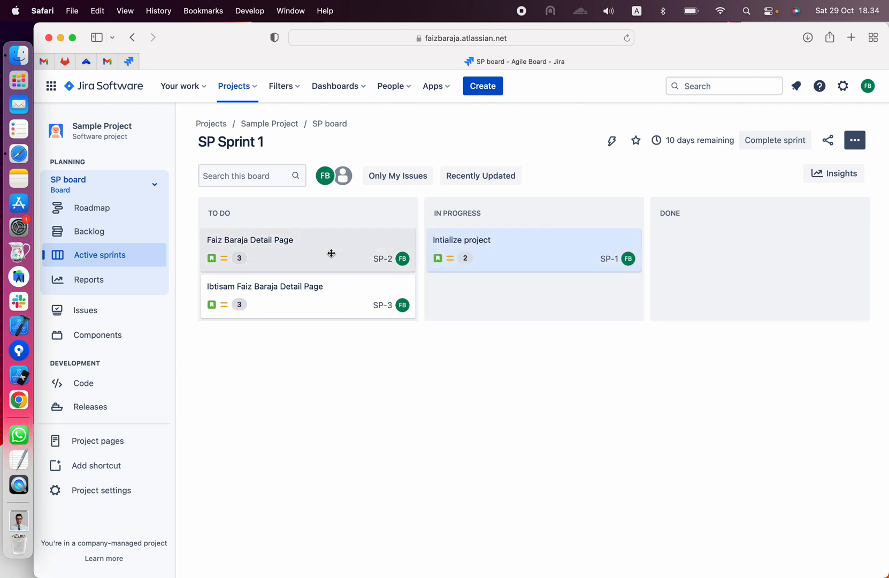
drag(331, 251, 466, 300)
drag(322, 246, 469, 318)
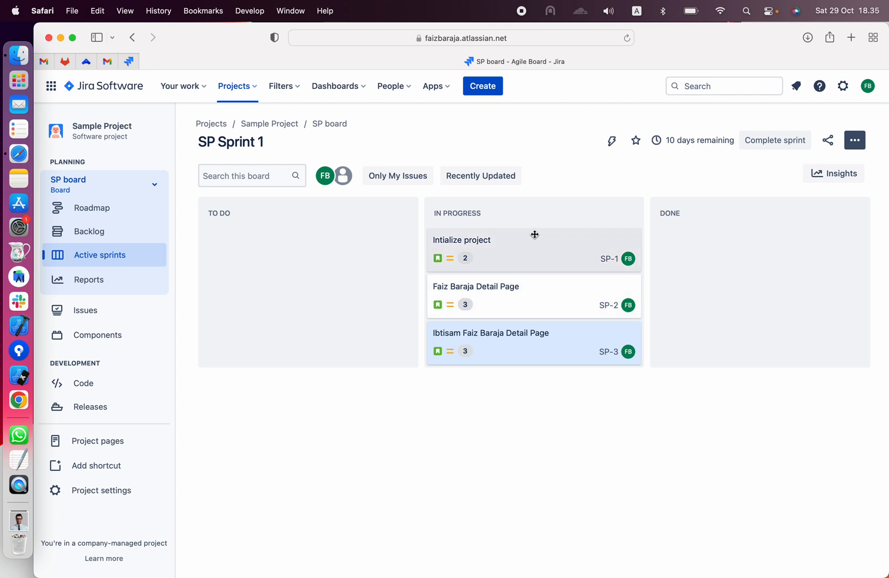
- Move stories SP-1, SP-2 and SP-3 from In Progress to Done on the sprint board
drag(526, 242, 699, 248)
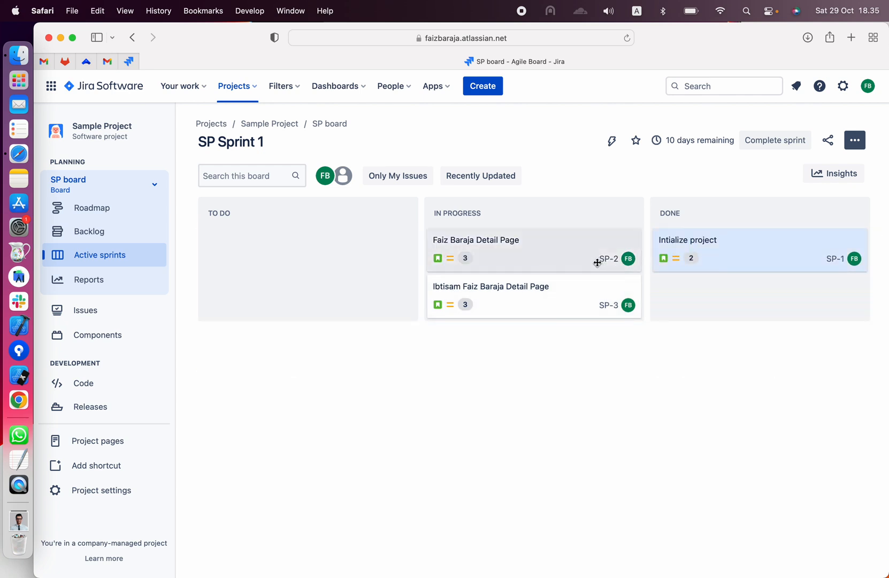
drag(564, 252, 661, 279)
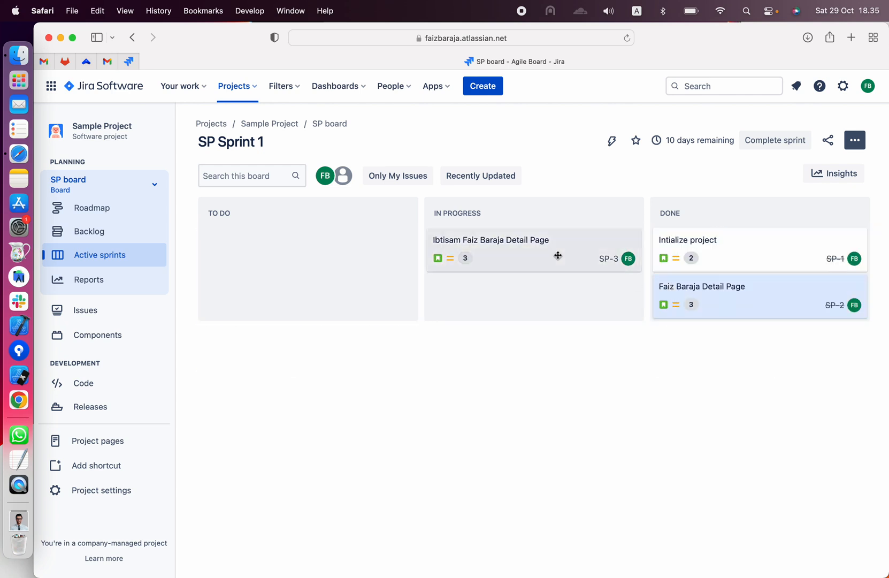
drag(592, 245, 707, 315)
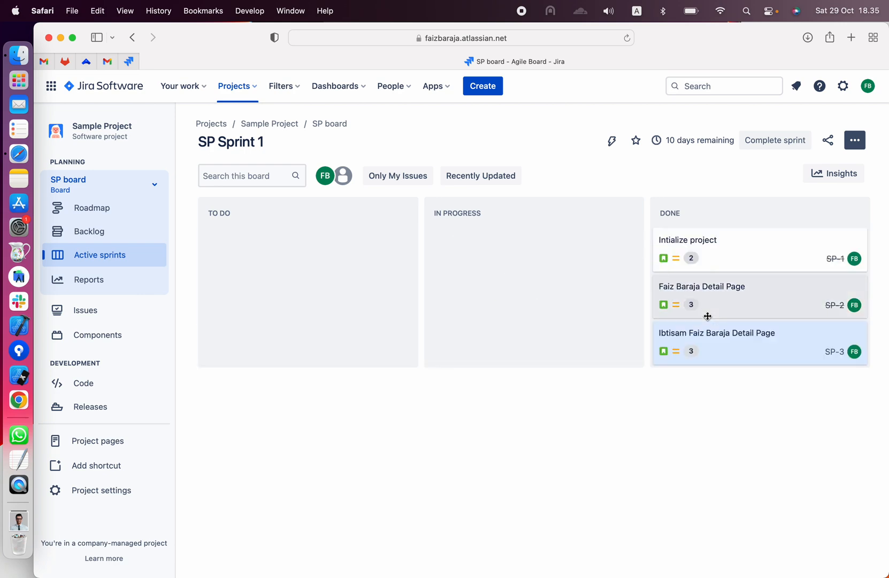
- Check how incomplete issues are handled and complete SP Sprint 1
click(784, 146)
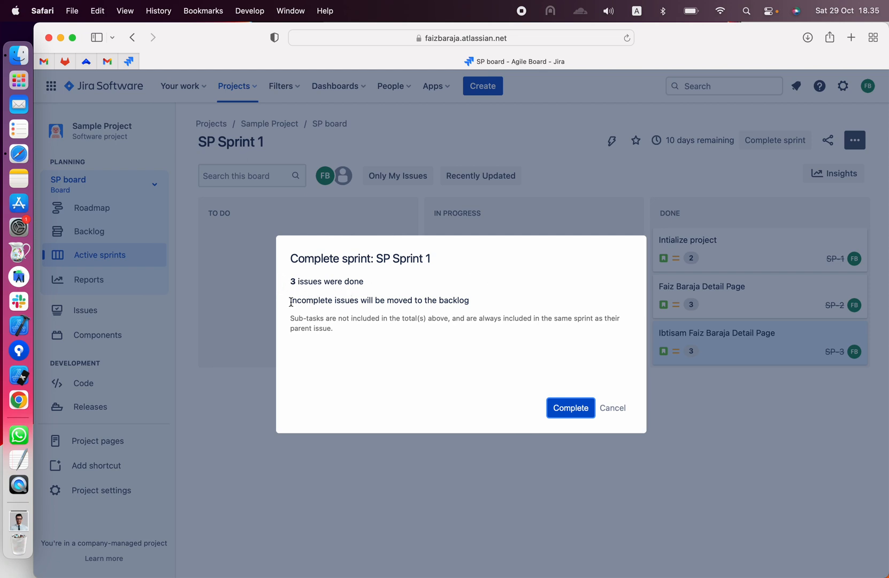
drag(291, 302, 474, 303)
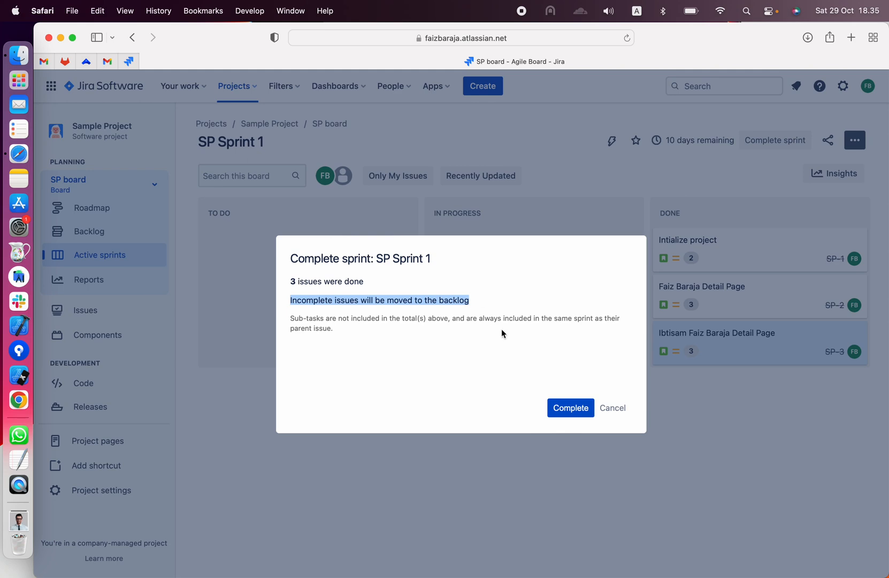
click(553, 403)
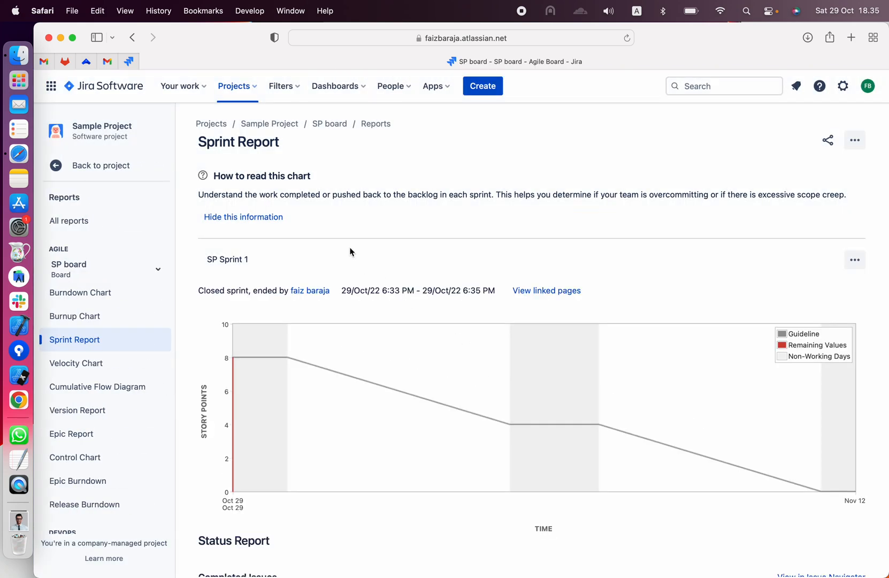
- Review the chart and completed issues in the Sprint Report for SP Sprint 1, and check the project's backlog
click(270, 225)
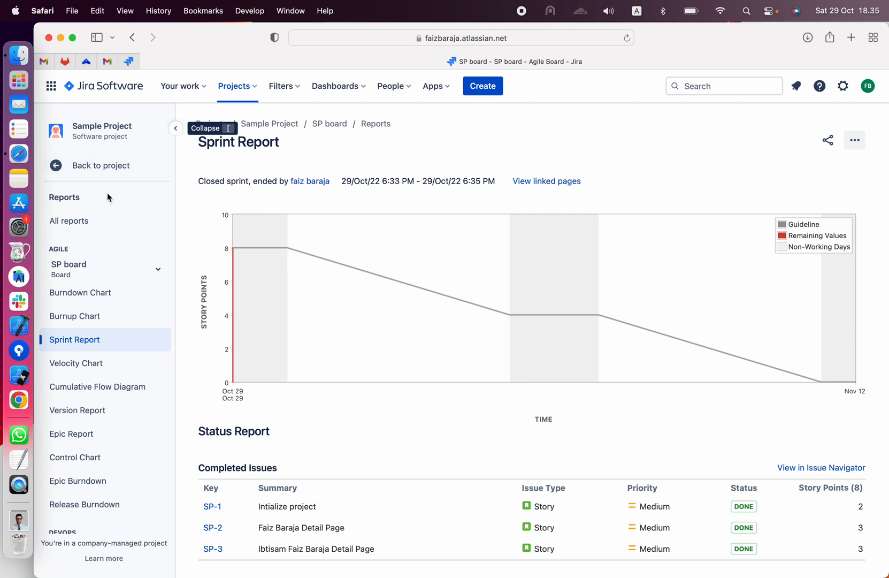
click(56, 167)
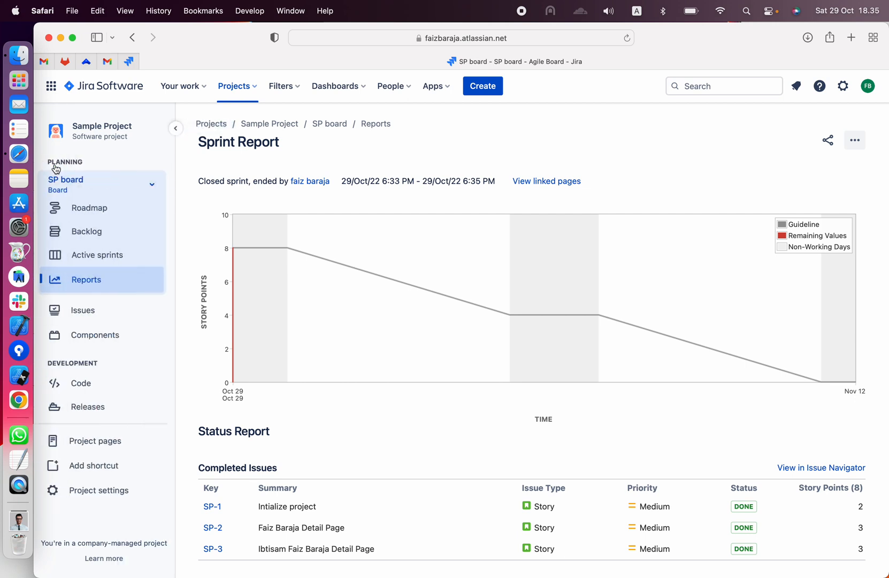
click(99, 241)
click(110, 254)
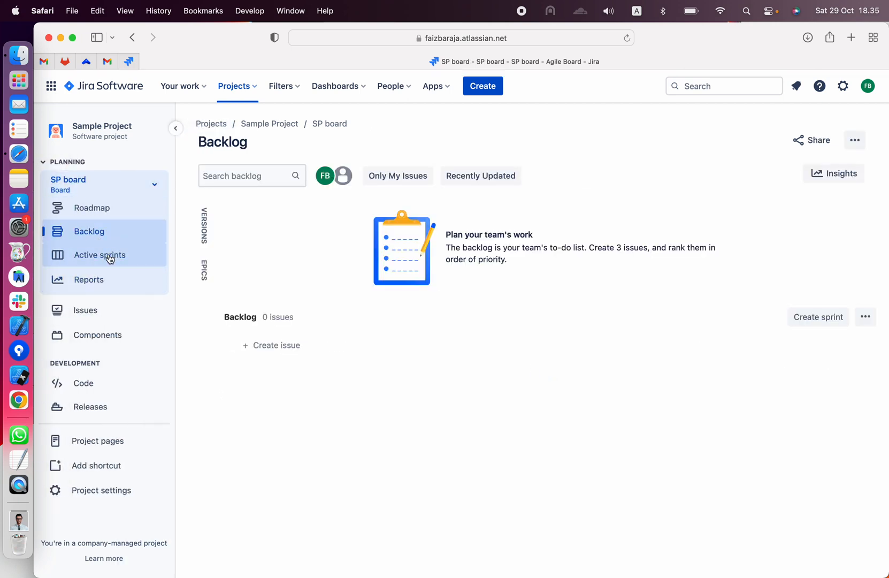
- Inspect SP Sprint 1 on the SP board's roadmap and look over the roadmap's view settings without changing them
click(111, 211)
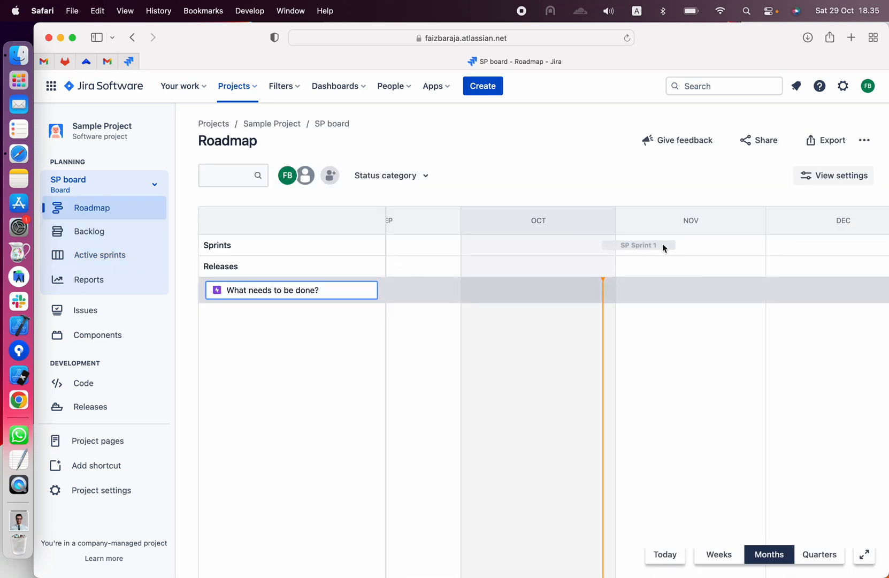
click(663, 245)
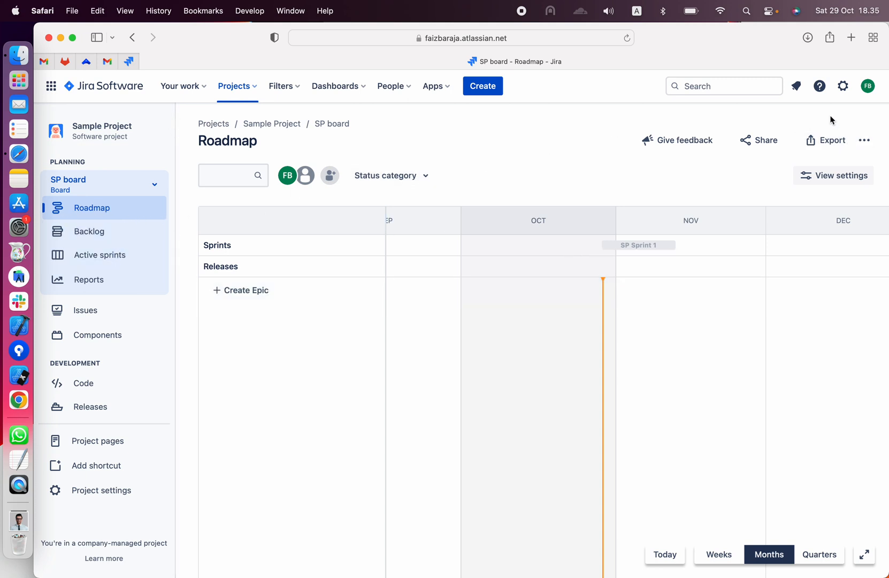
click(852, 180)
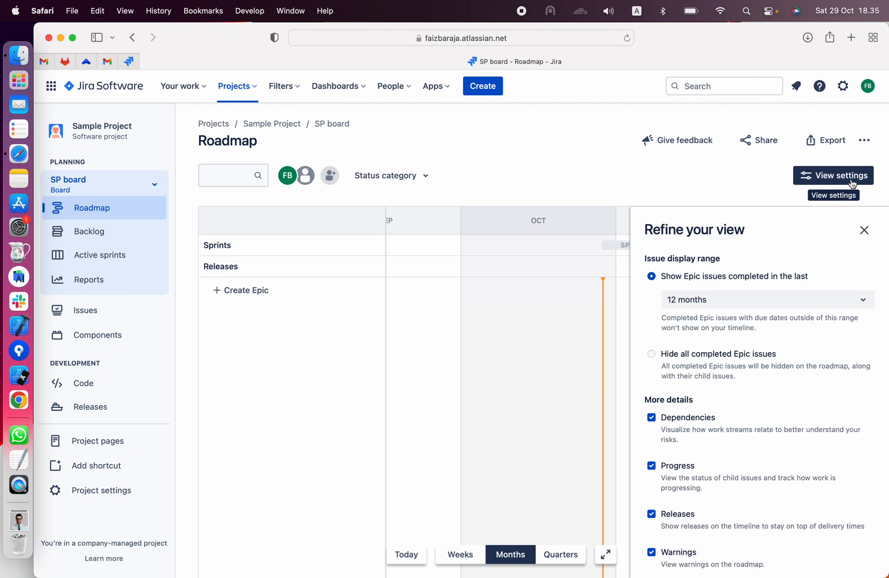
click(864, 230)
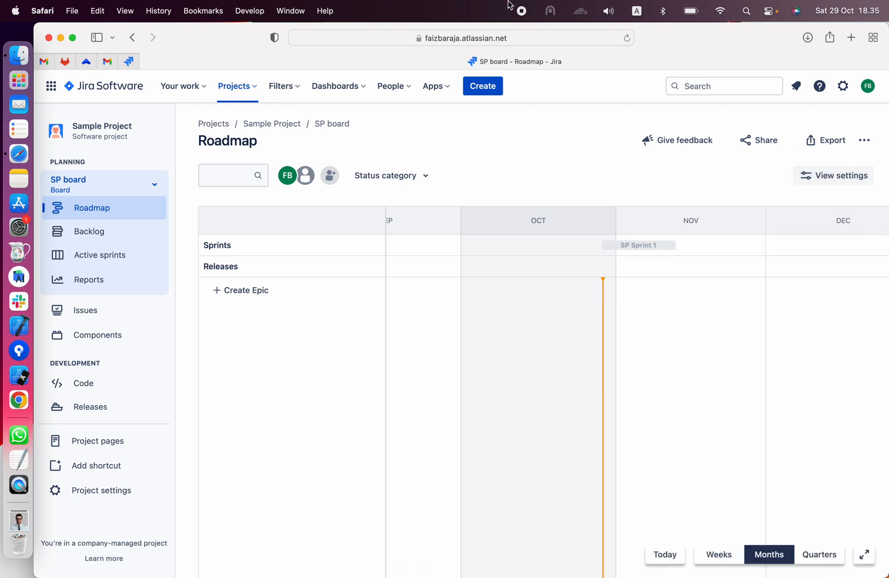